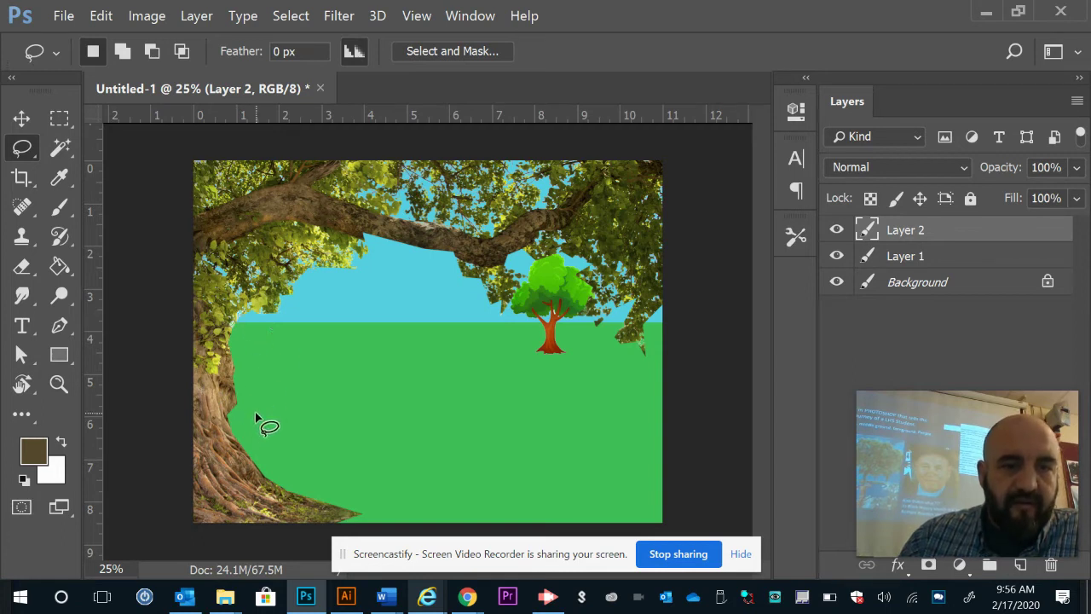
Lasso a freehand head-profile selection beside the large tree trunk on Layer 2 and paint it solid dark brown
mouse_move(256, 417)
mouse_down()
mouse_move(242, 409)
mouse_move(234, 376)
mouse_move(239, 365)
mouse_move(263, 366)
mouse_move(278, 409)
mouse_move(258, 418)
mouse_move(241, 403)
mouse_up()
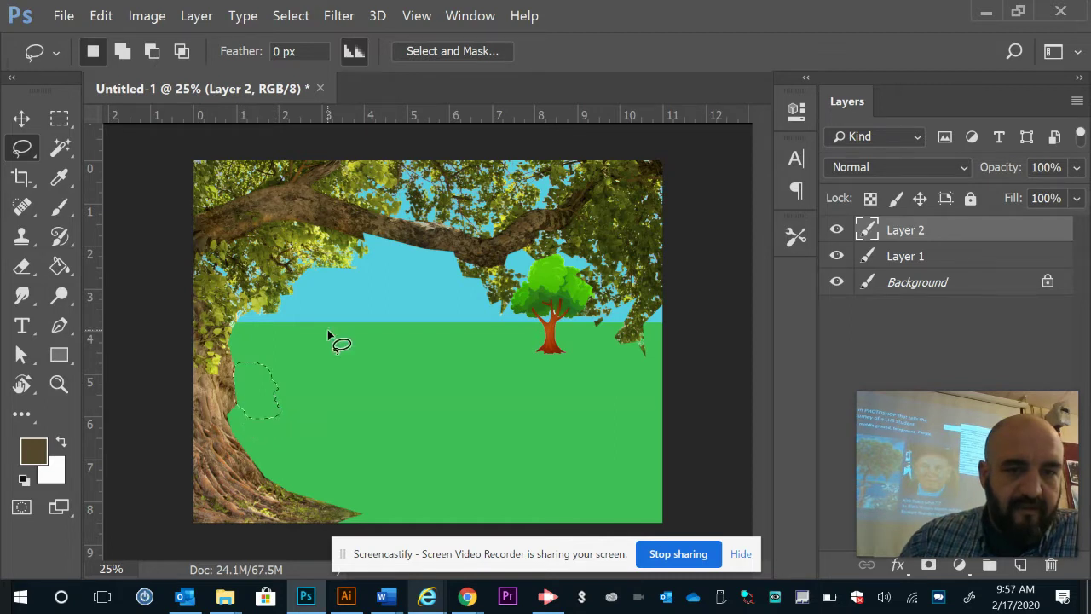
click(59, 208)
mouse_move(256, 390)
mouse_down()
mouse_move(256, 351)
mouse_move(232, 354)
mouse_move(272, 376)
mouse_move(270, 412)
mouse_move(250, 388)
mouse_up()
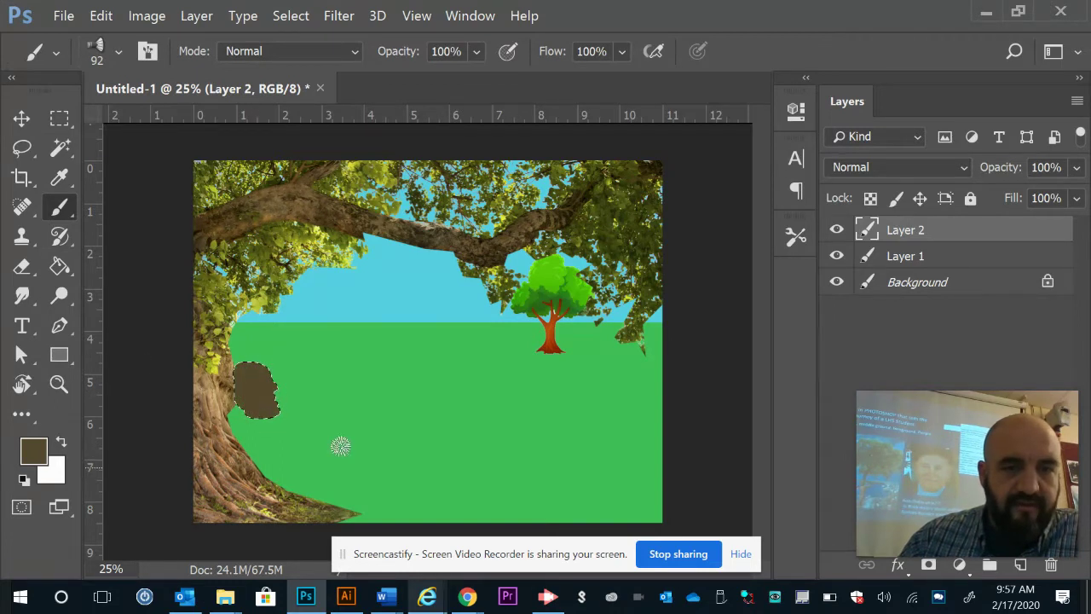
drag(239, 345, 260, 388)
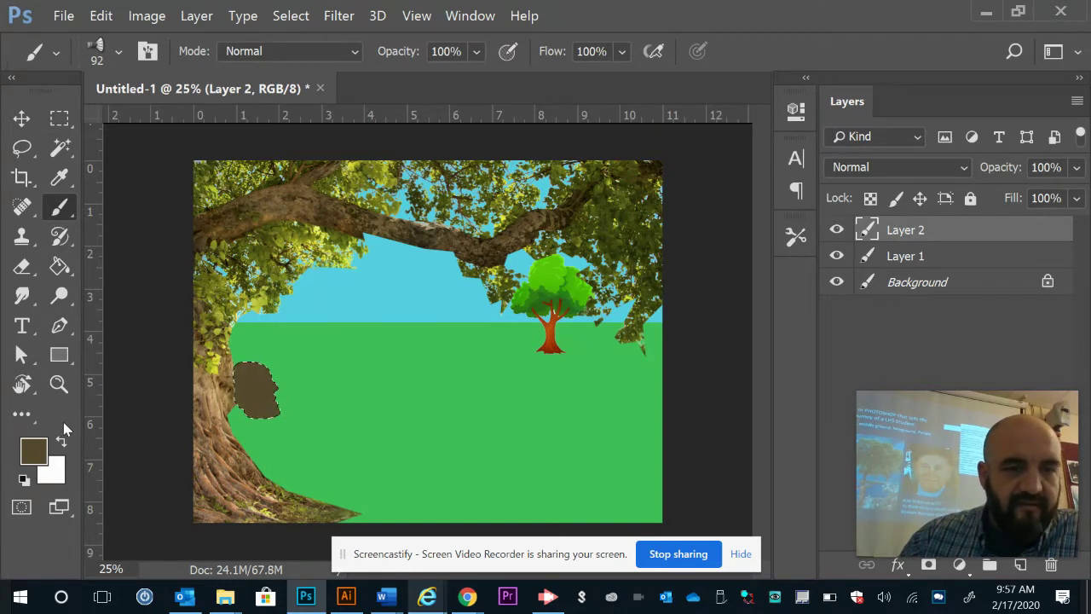
Switch to a hard round brush at 99 px and set the foreground colour to the muted brown 5a4f39
click(120, 52)
click(119, 218)
text(99)
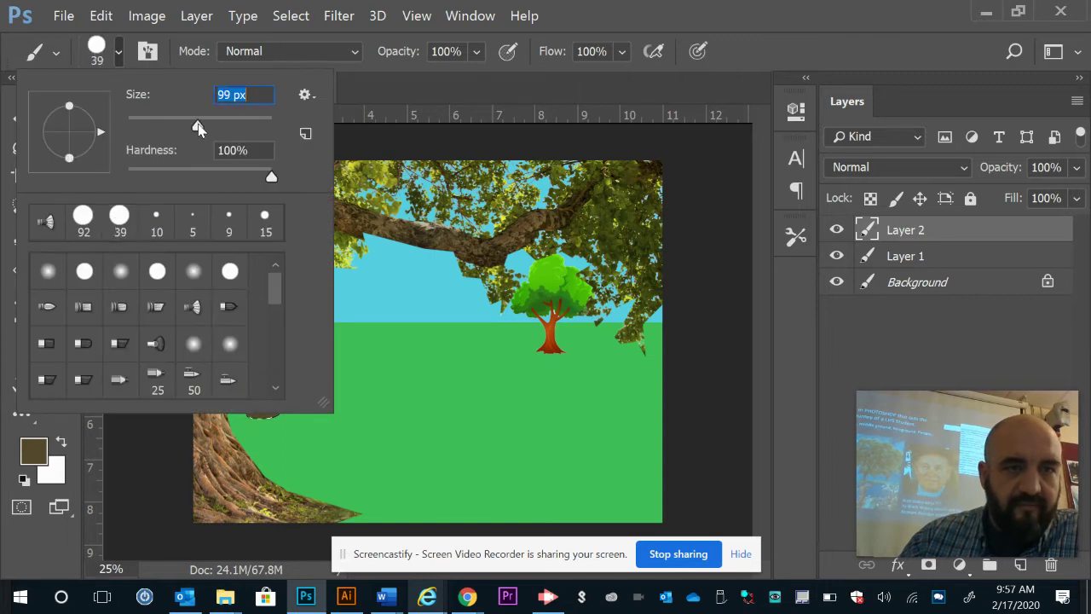
click(47, 454)
click(34, 452)
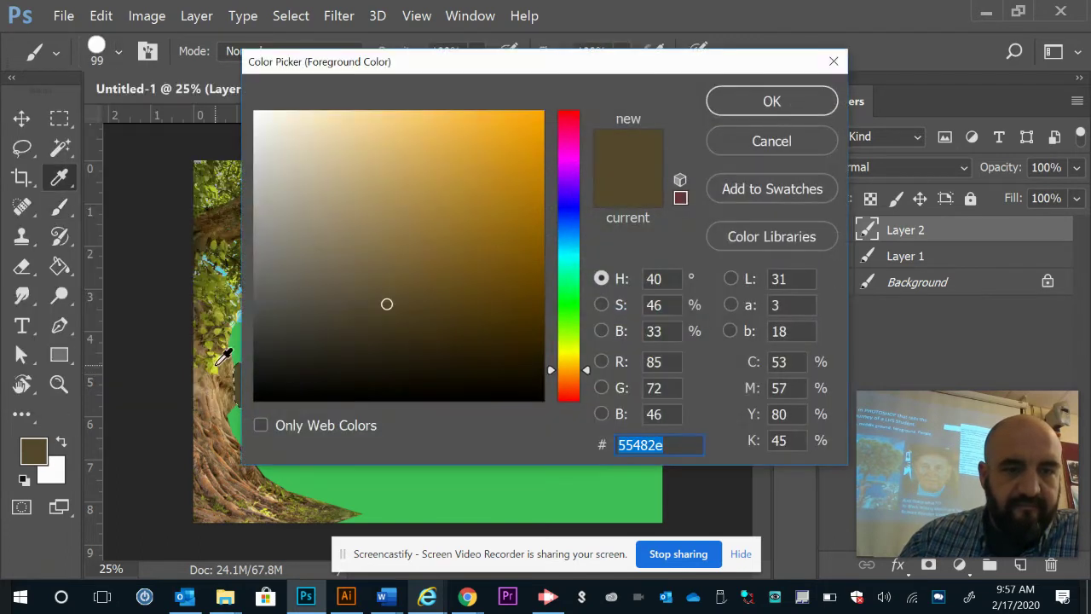
click(360, 299)
click(756, 100)
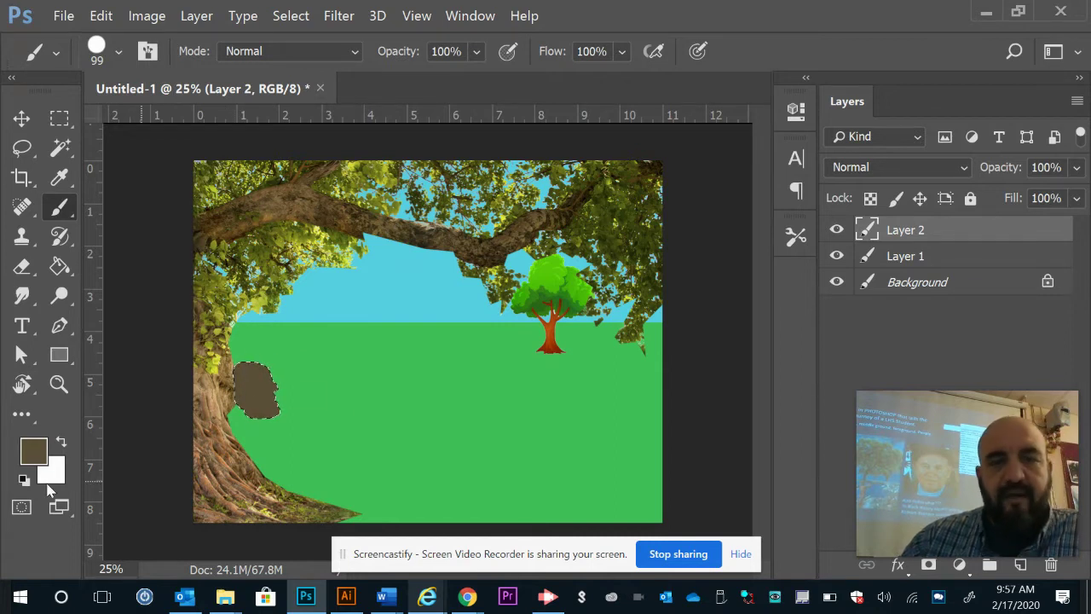
Set the foreground colour to the warmer brown 6a5731 and choose the 46 px spatter brush
click(32, 448)
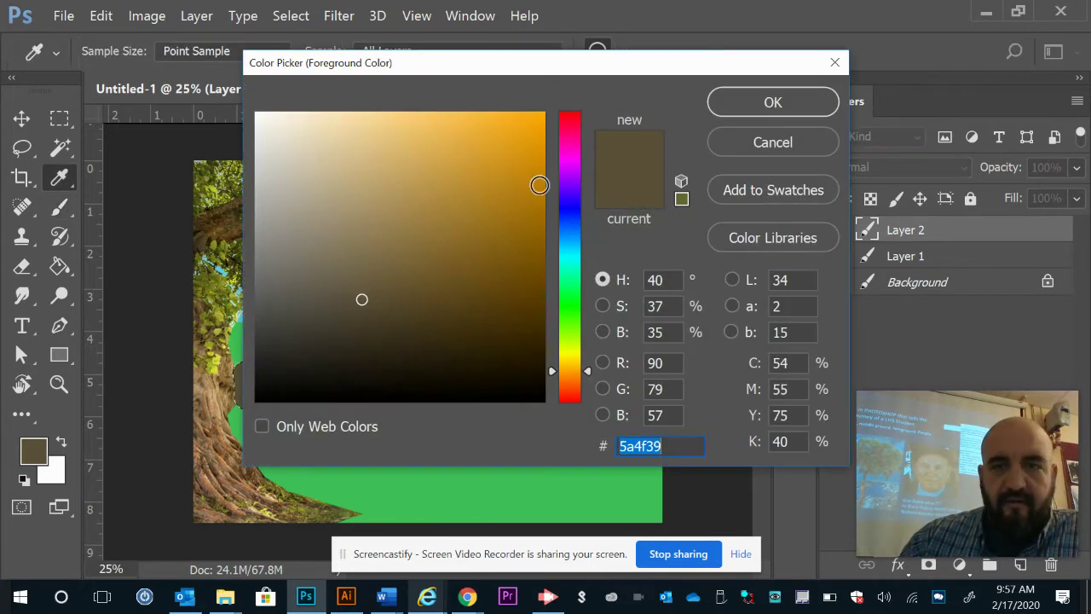
click(410, 281)
click(768, 109)
key(b)
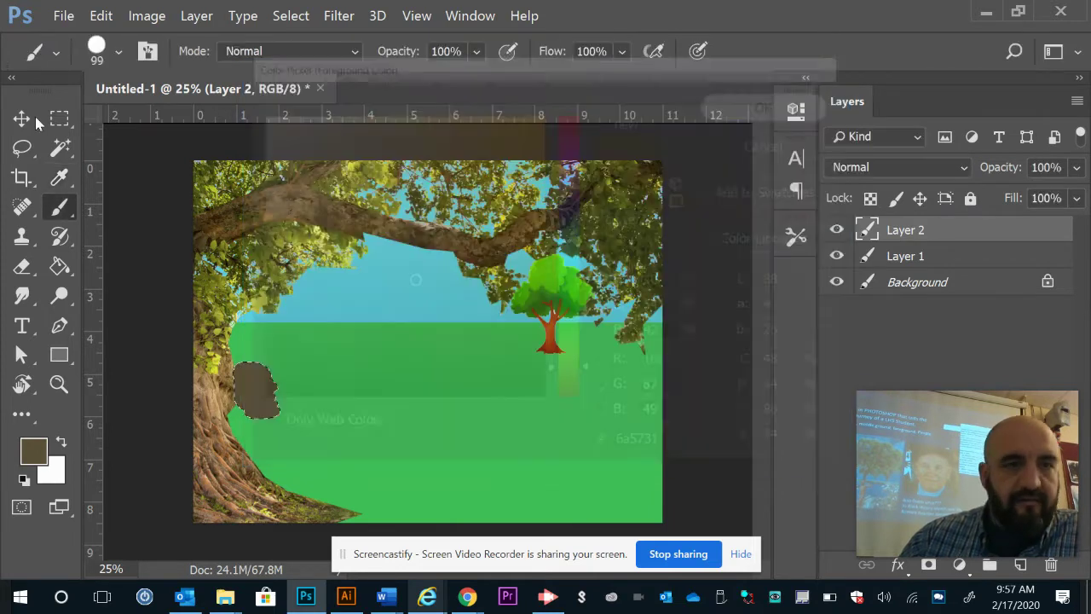
click(118, 51)
scroll(183, 347, down, 5)
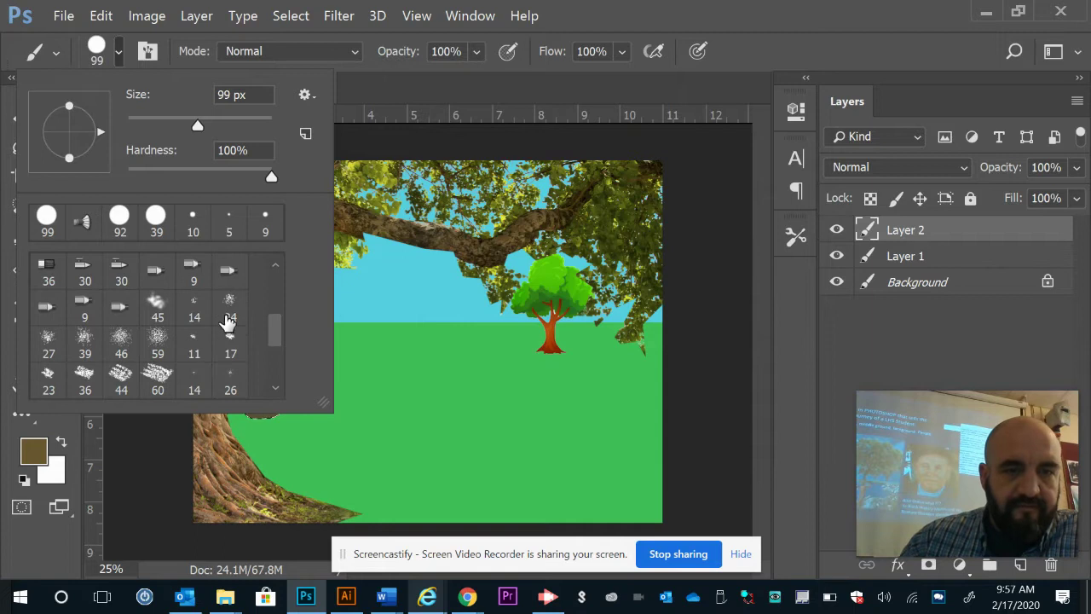
click(121, 341)
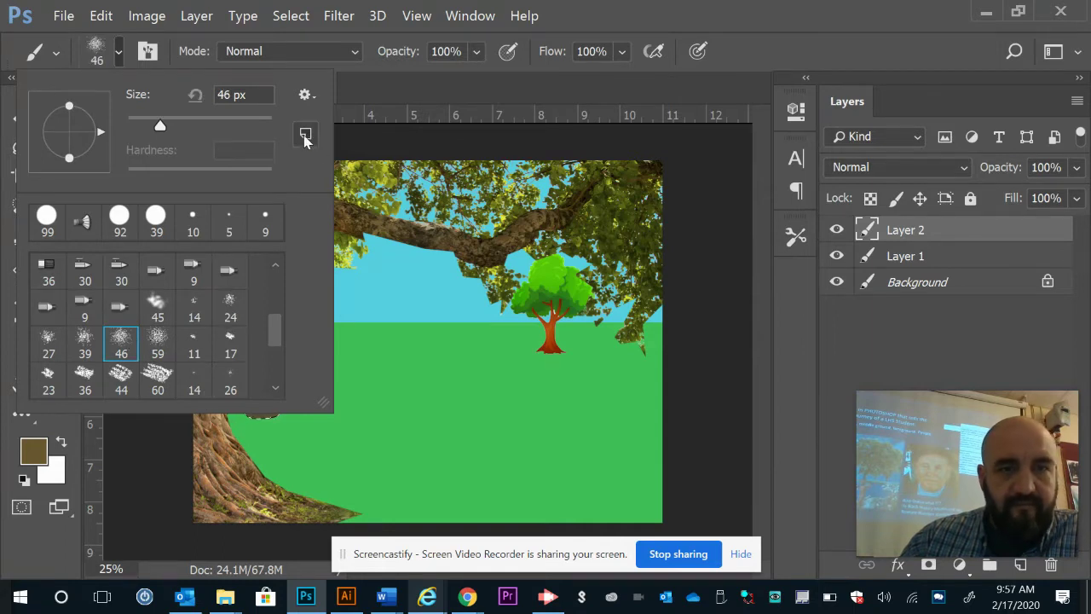
click(342, 388)
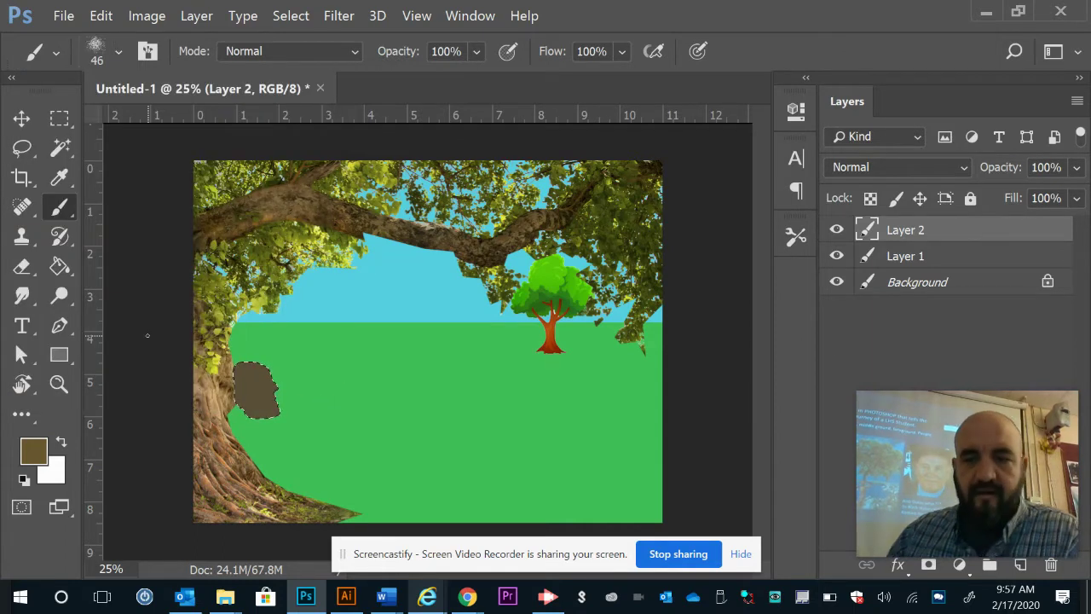
Enlarge the spatter brush to 400 px and dab the warmer brown over the selected head for texture
key(bracketright)
key(bracketright)
key(bracketright)
key(bracketright)
key(bracketright)
key(bracketright)
key(bracketright)
key(bracketright)
key(bracketright)
mouse_move(261, 391)
mouse_down()
mouse_move(428, 473)
mouse_move(275, 409)
mouse_up()
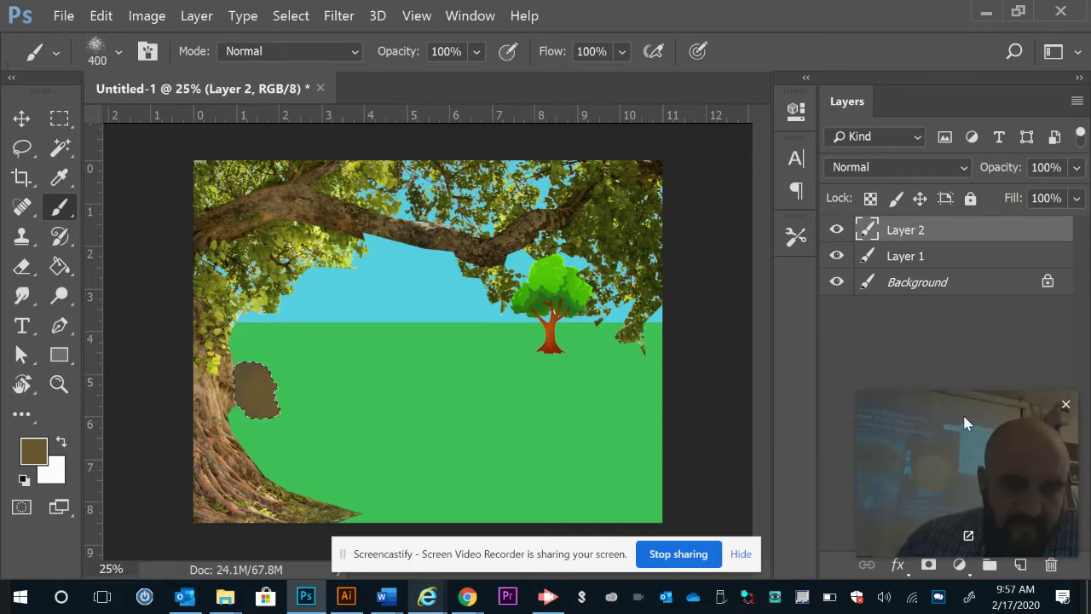
Set the foreground colour to 594d37, mottle the head with that darker brown, and clear the selection
click(34, 453)
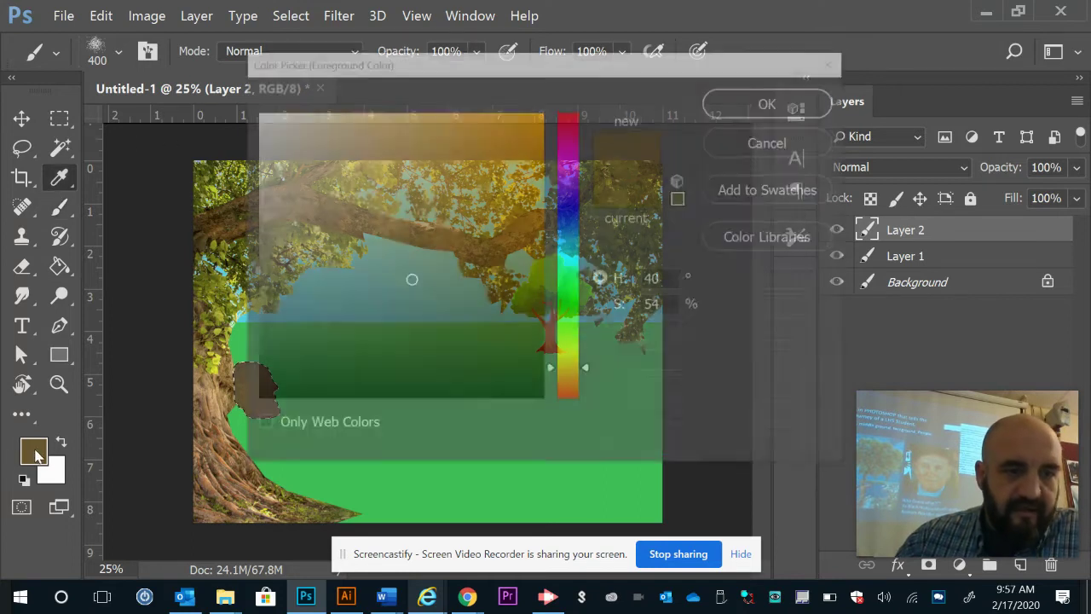
click(378, 292)
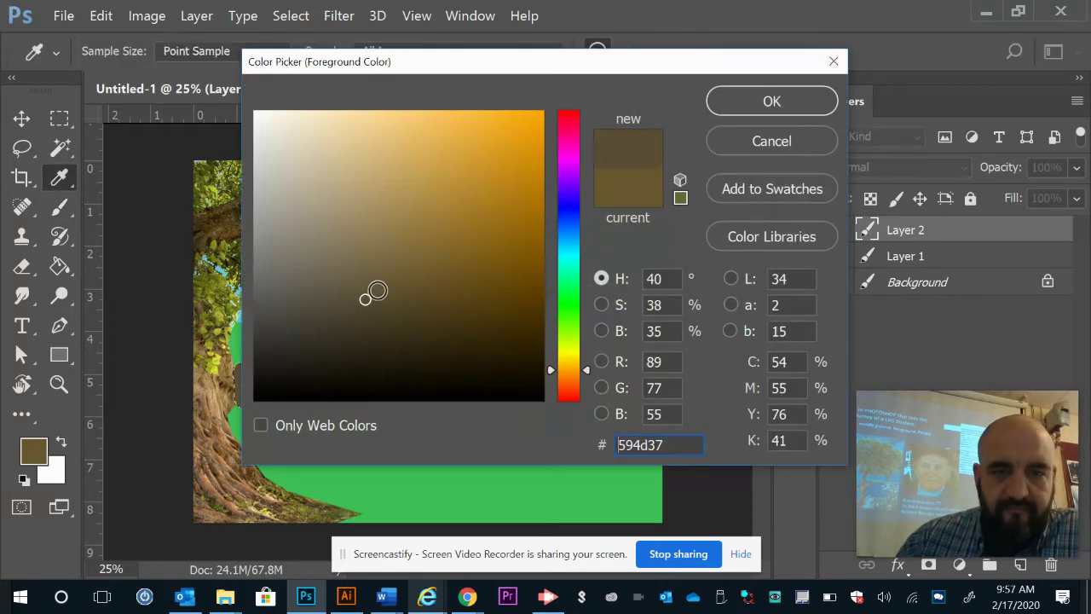
click(814, 99)
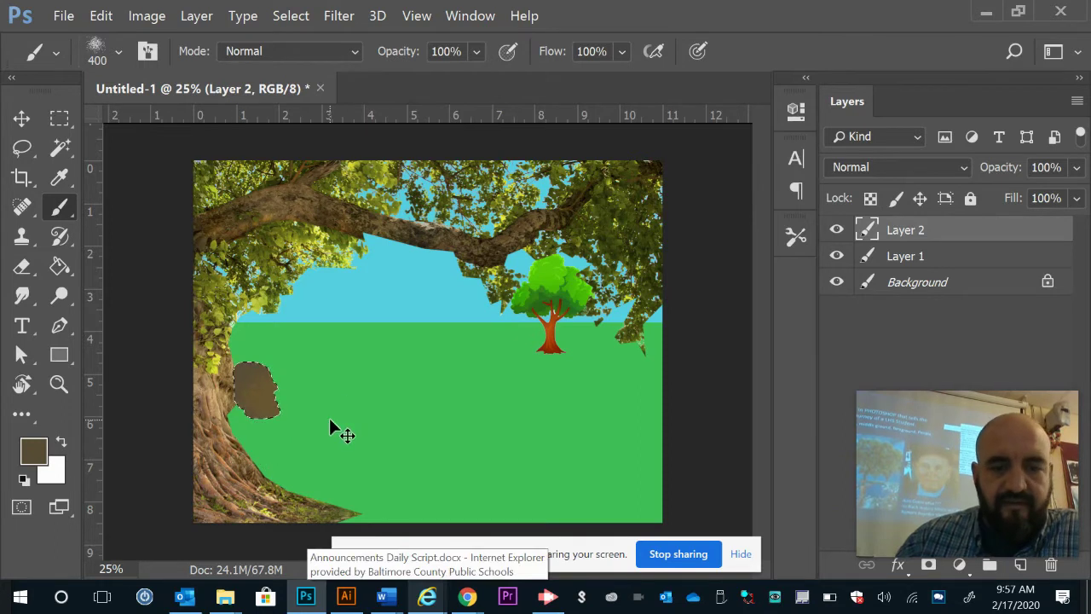
key(ctrl+d)
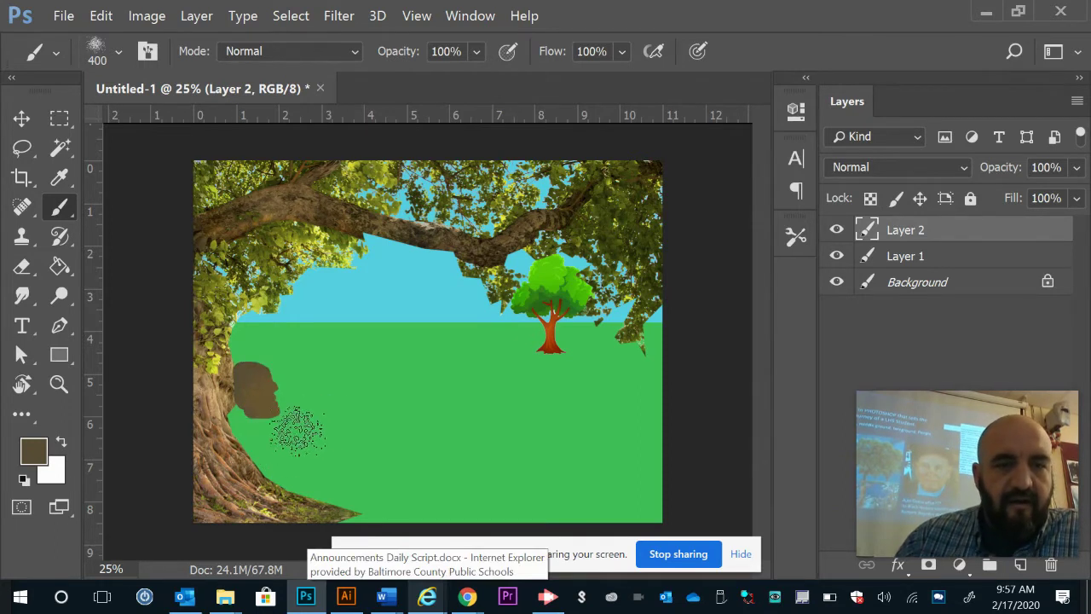
Outline a seated torso with a bent arm below the head, along the tree trunk, using the Polygonal Lasso tool
right_click(17, 153)
click(86, 168)
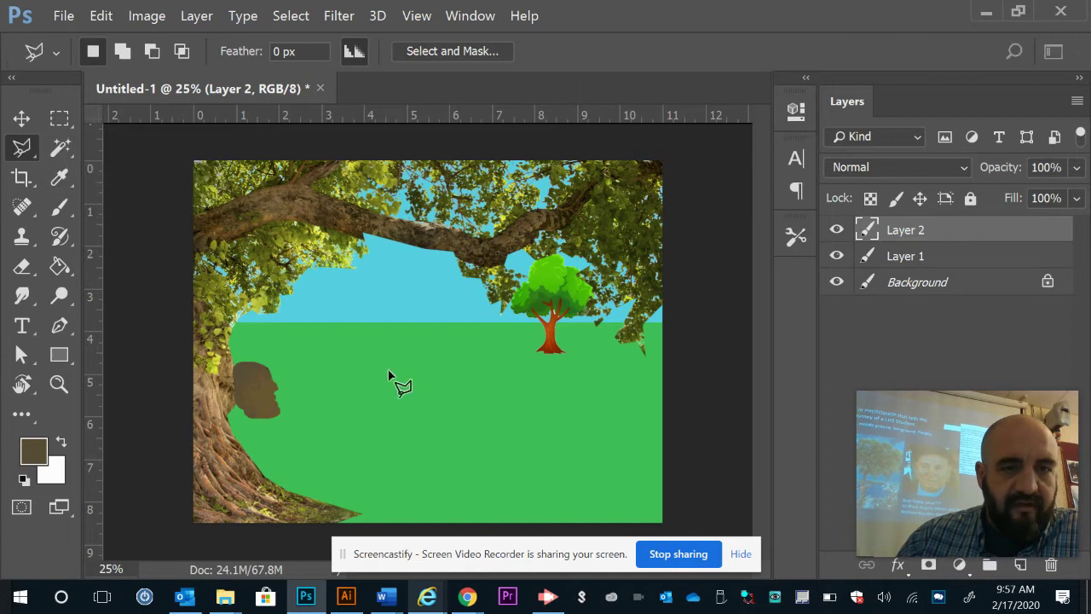
click(244, 416)
click(238, 429)
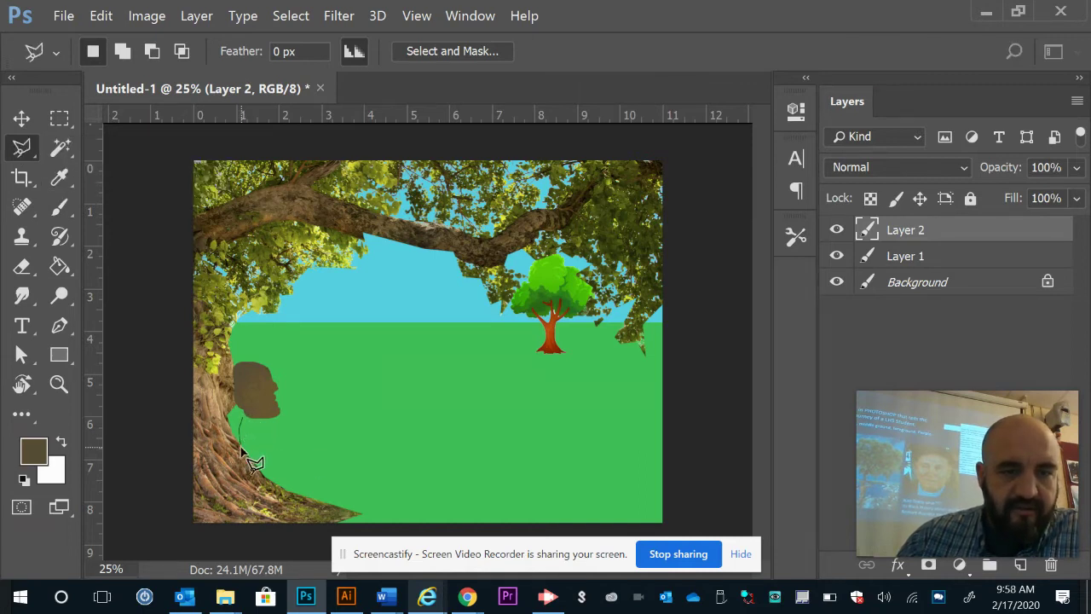
click(305, 494)
click(327, 465)
click(298, 448)
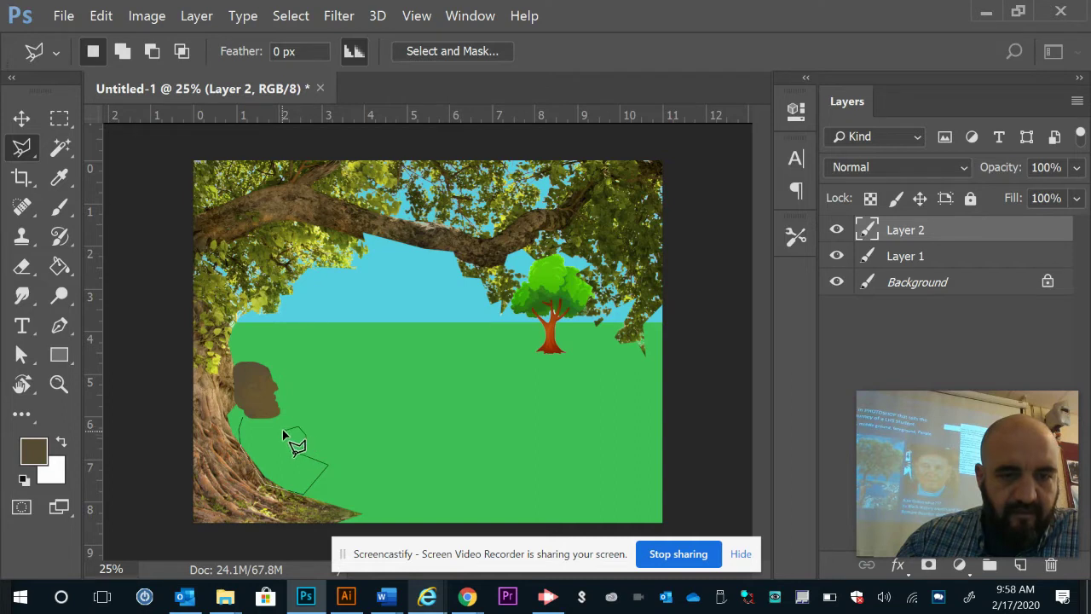
click(305, 428)
click(296, 425)
click(249, 417)
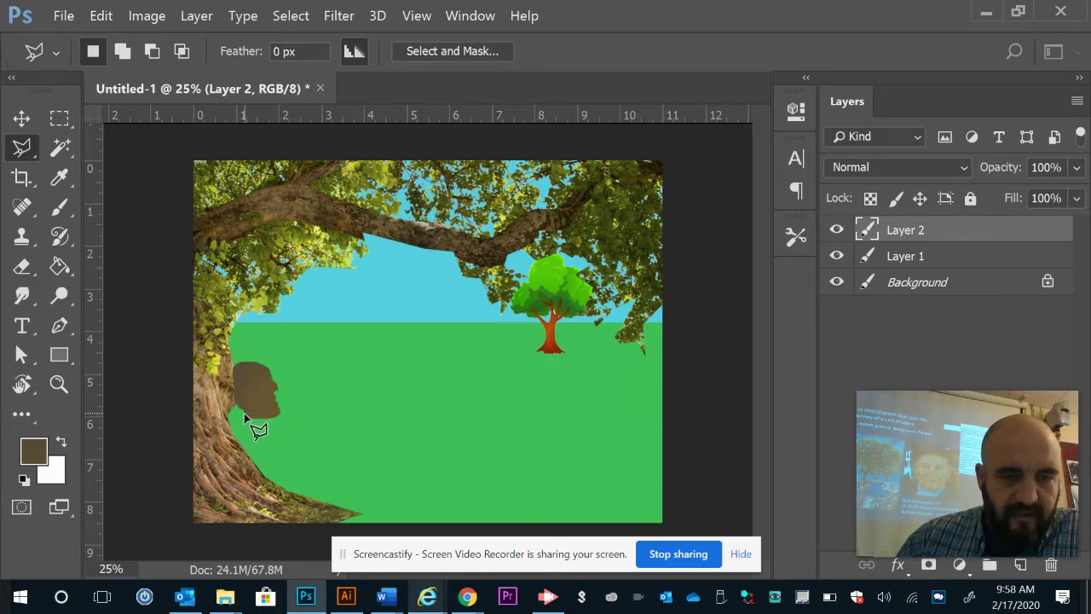
Set the foreground colour to the blue 3689a4 and paint the whole torso selection with the Brush tool
click(34, 450)
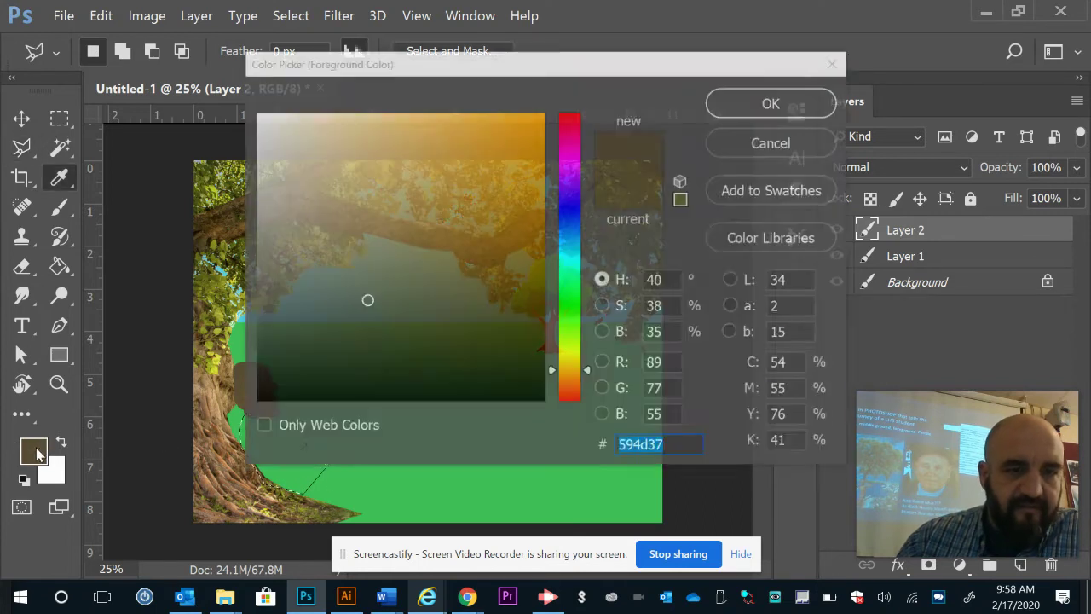
click(577, 244)
click(449, 215)
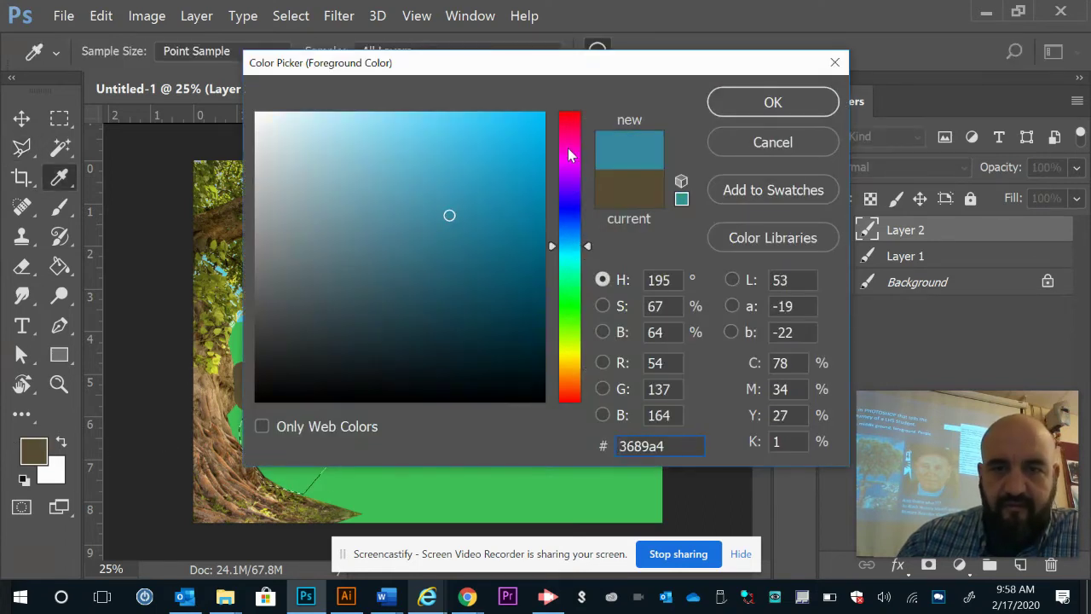
click(756, 108)
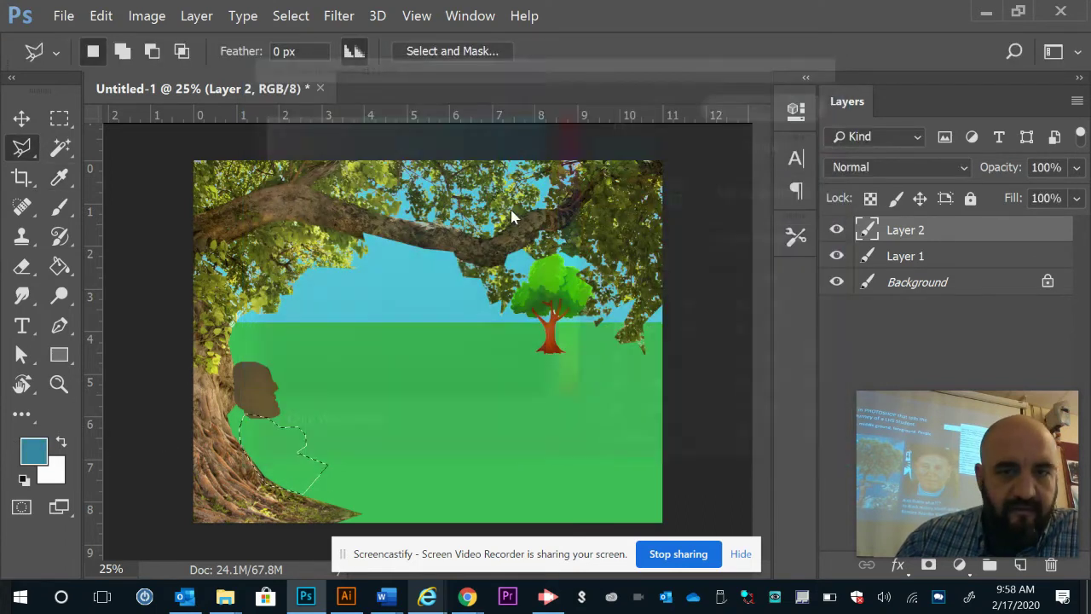
click(59, 207)
mouse_move(243, 418)
mouse_down()
mouse_move(313, 532)
mouse_move(262, 421)
mouse_move(288, 438)
mouse_move(317, 375)
mouse_move(309, 434)
mouse_move(323, 419)
mouse_move(332, 457)
mouse_up()
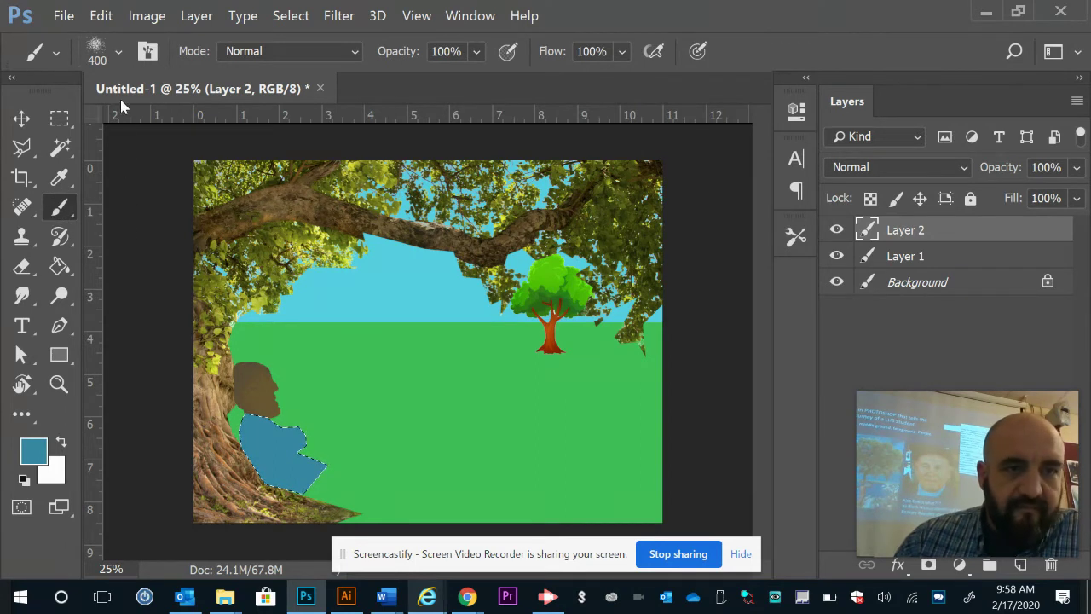
Change the brush to the 39 px round tip with 94% hardness
click(119, 51)
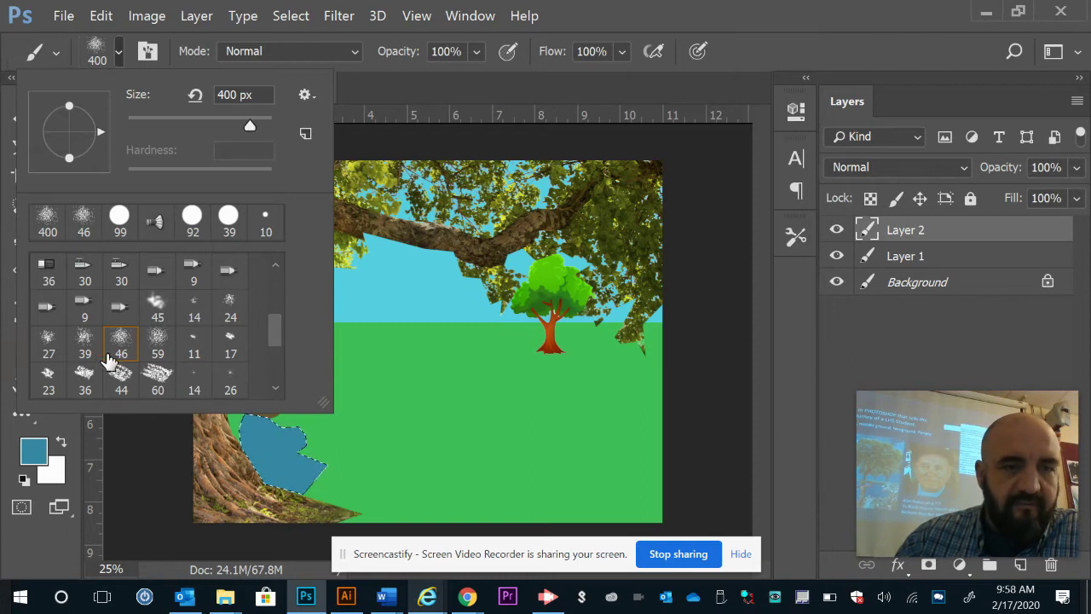
scroll(144, 315, up, 4)
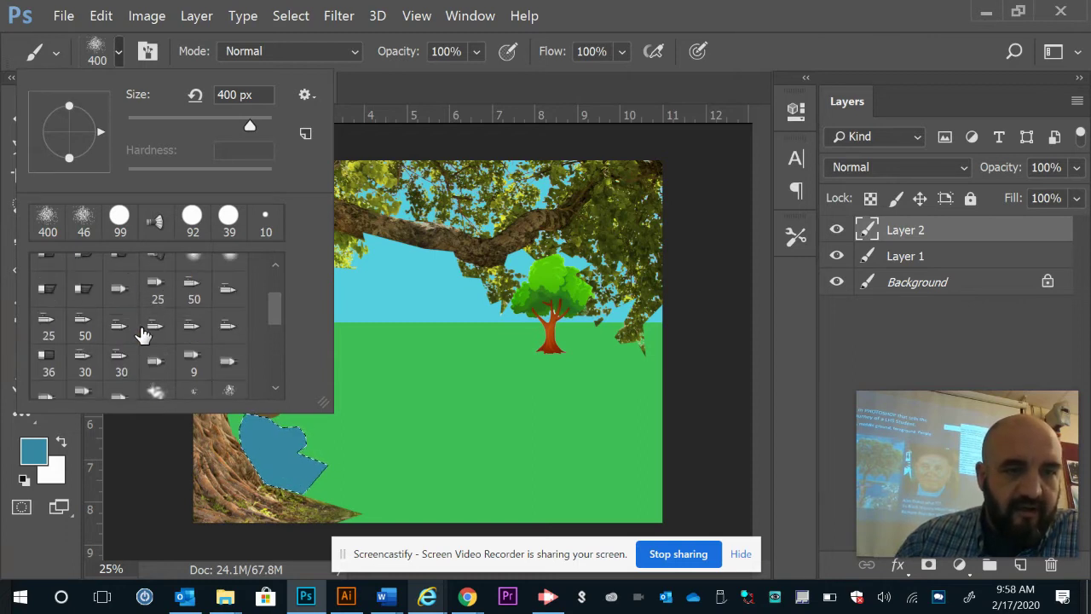
scroll(122, 294, up, 1)
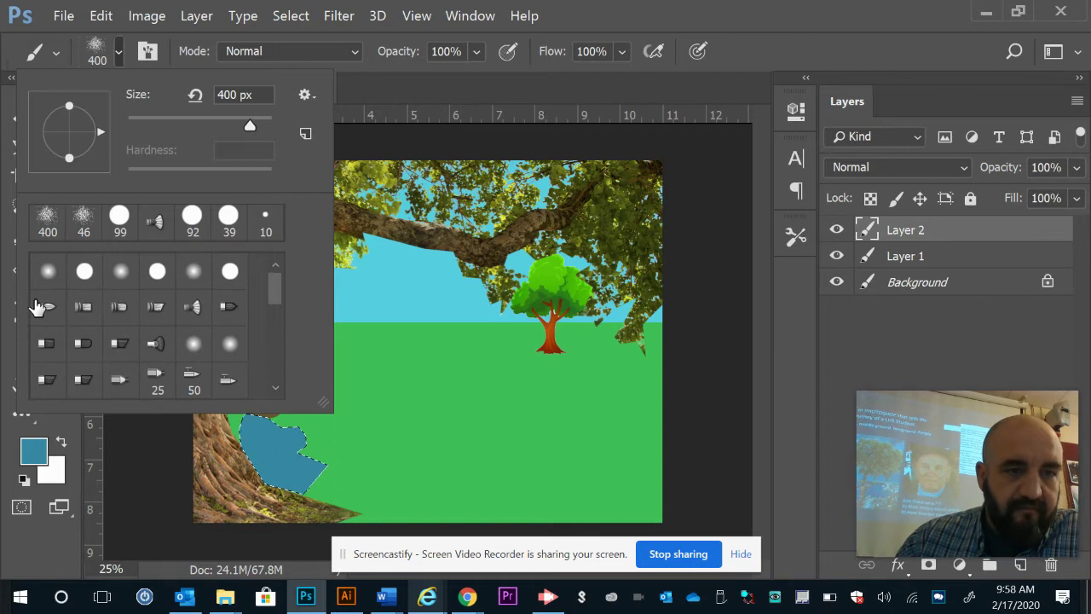
click(52, 311)
click(154, 124)
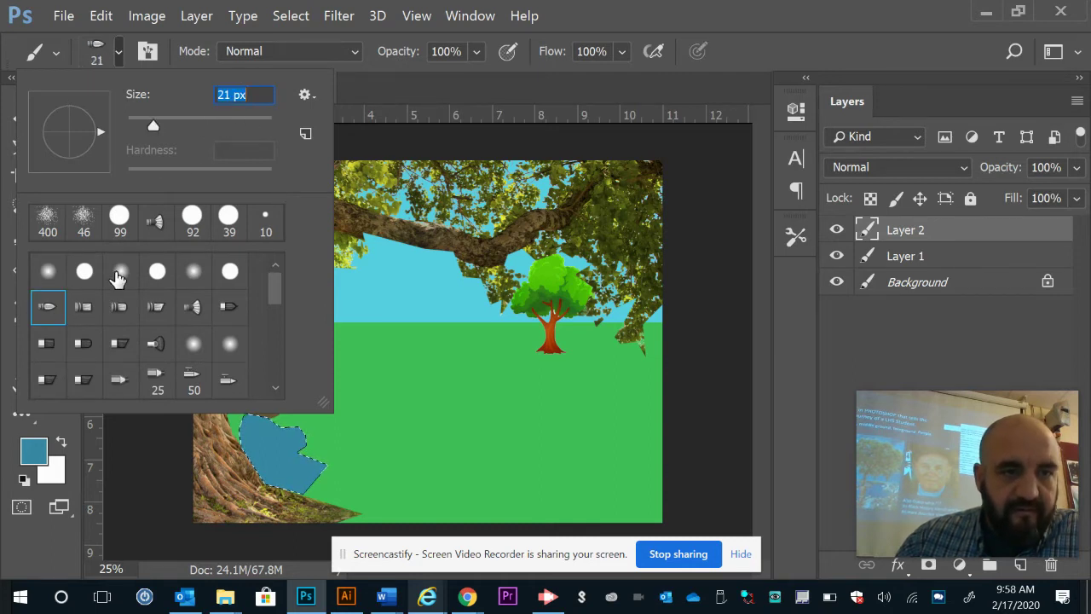
click(220, 223)
drag(166, 169, 263, 170)
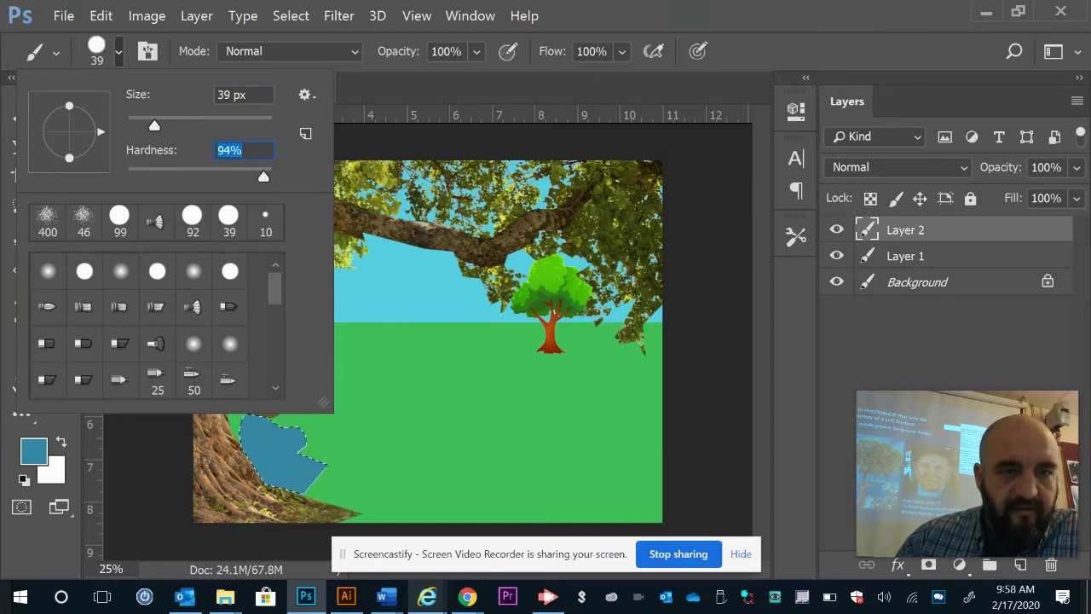
key(Return)
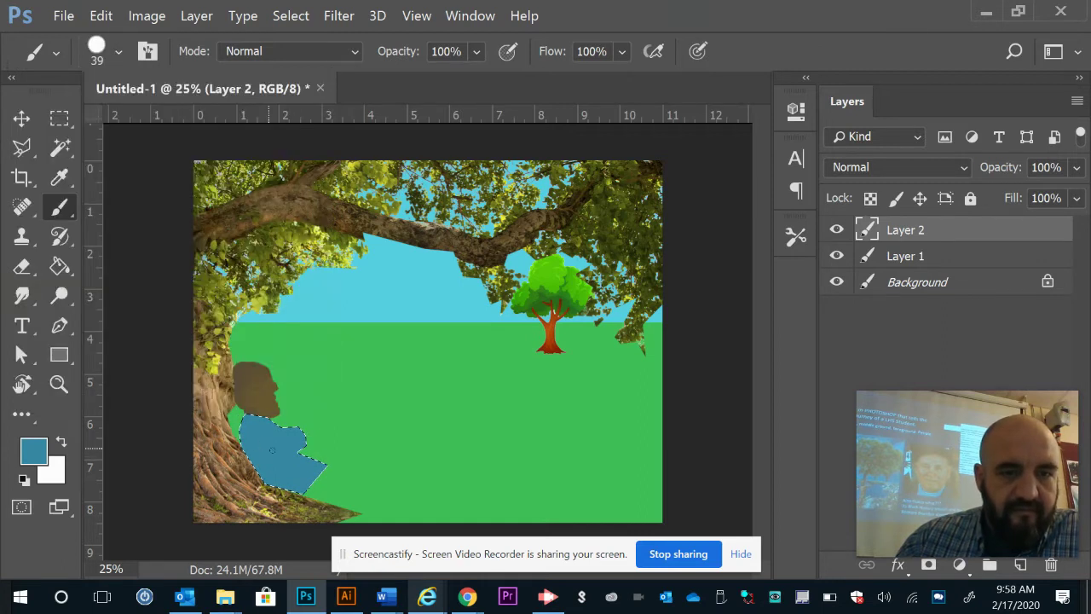
Set the foreground colour to the light blue 68b1c9 and paint highlights on the torso's shoulder and arm
click(34, 452)
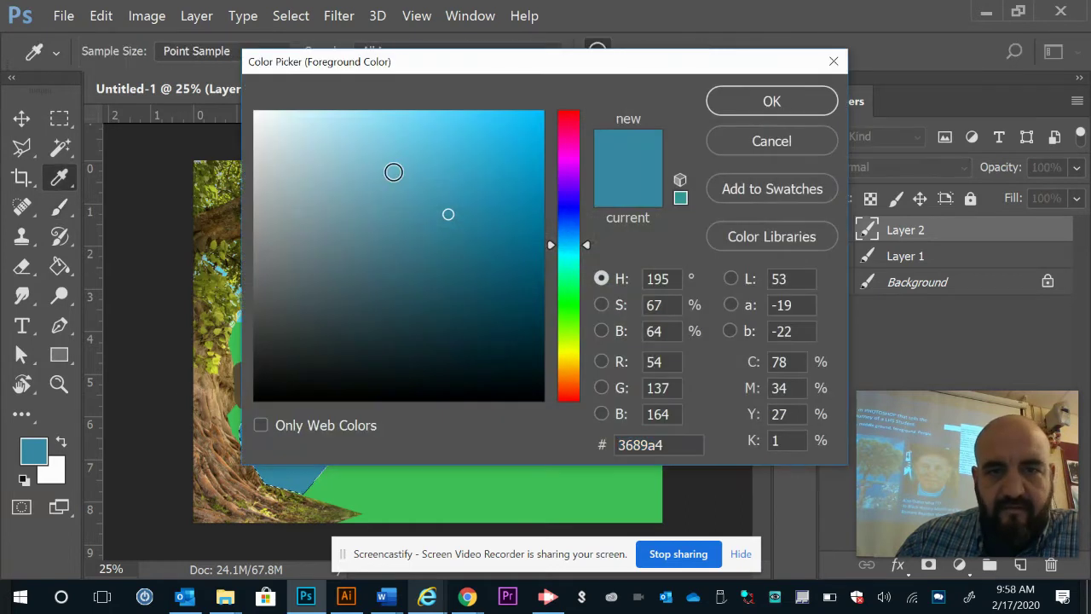
click(393, 172)
click(733, 103)
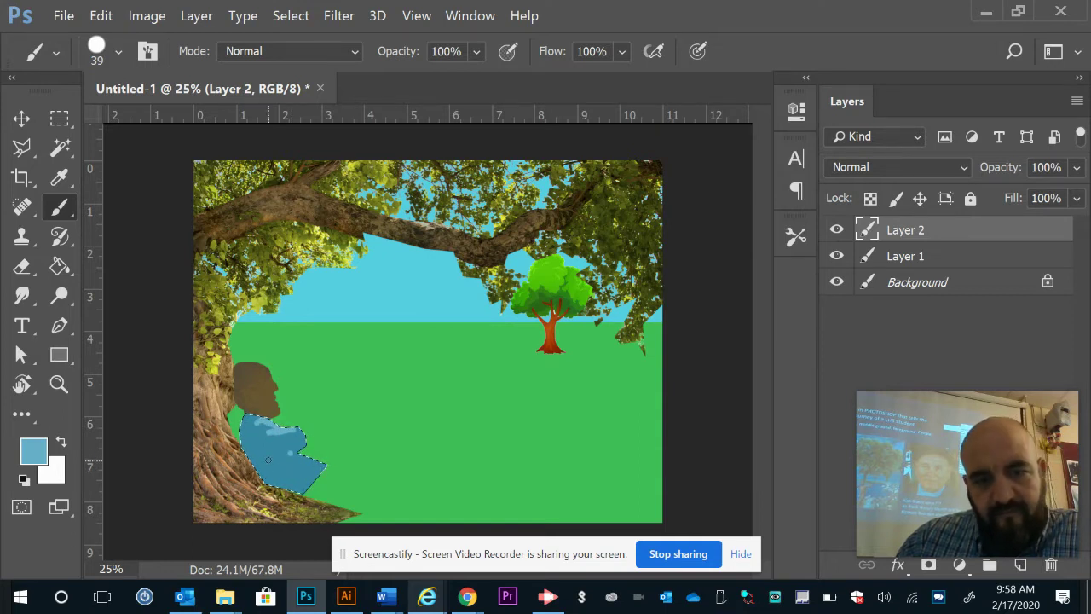
Pick a darker blue foreground colour, paint shadow folds on the torso's shirt, and clear the selection
click(39, 451)
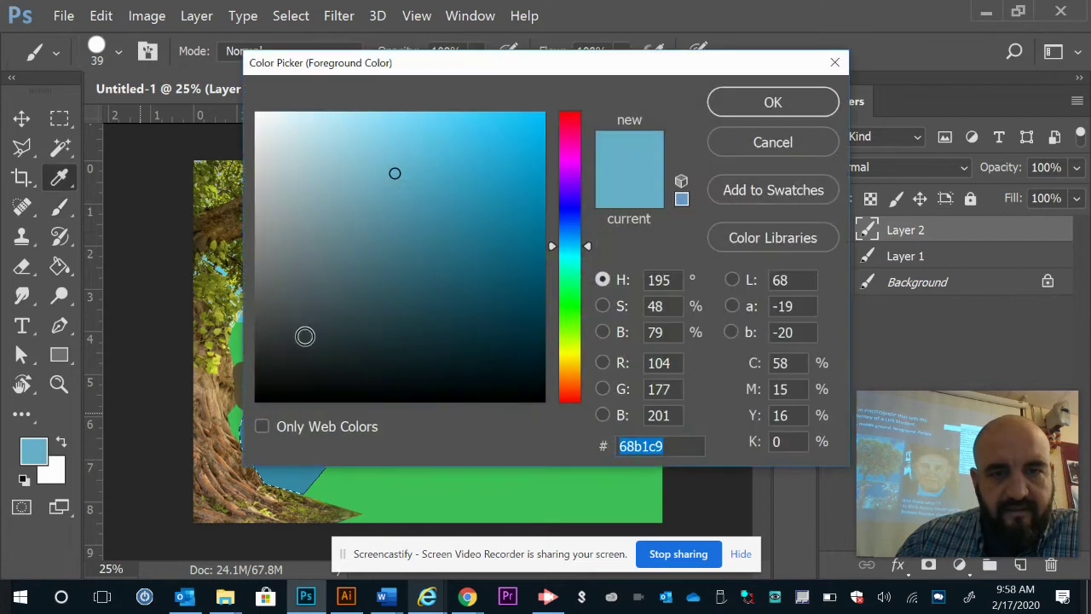
click(446, 248)
click(735, 106)
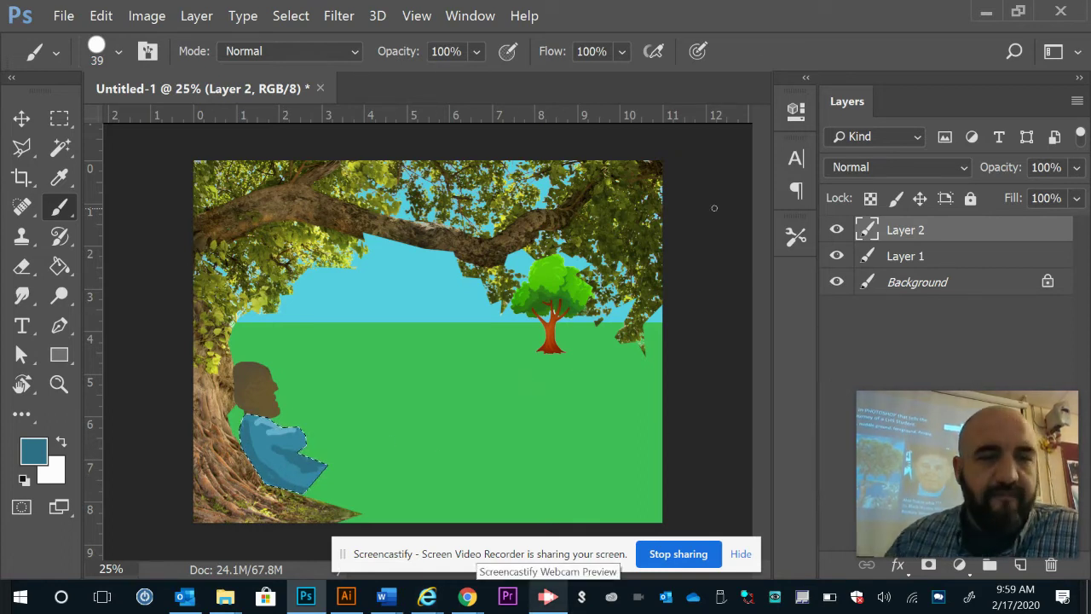
key(ctrl+d)
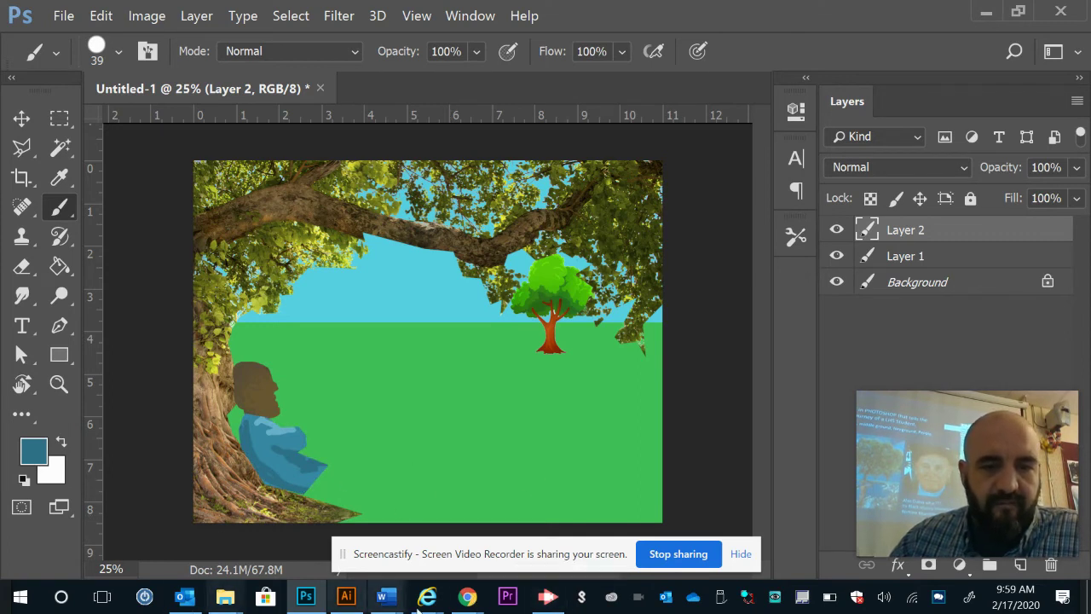
Switch to Chrome, copy the side-view WeeFarers sunglasses image from the image search results, and paste it into the Photoshop painting
mouse_move(476, 604)
click(348, 541)
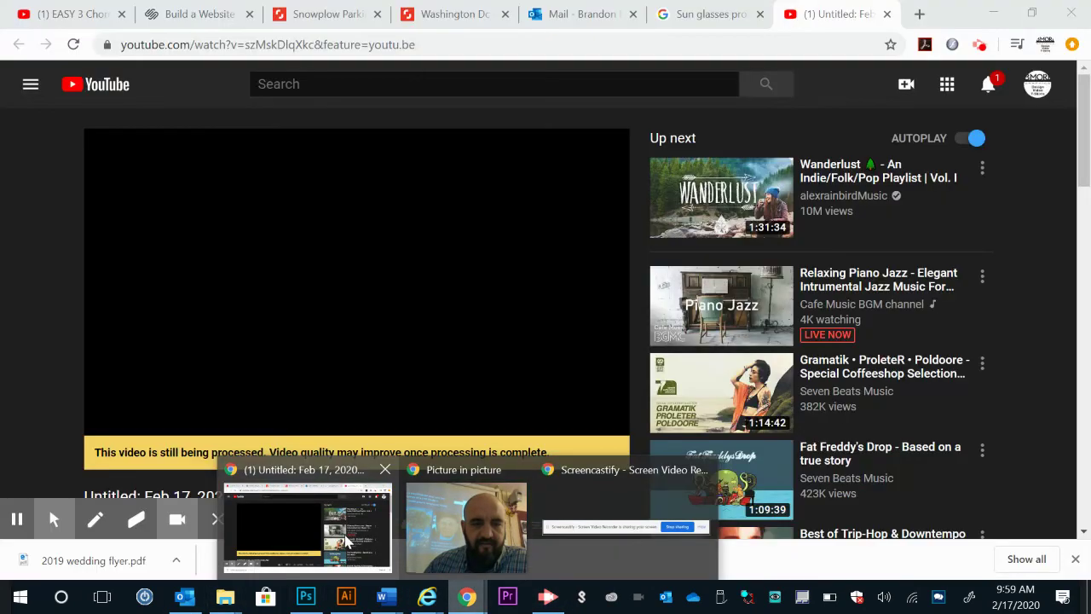
click(678, 25)
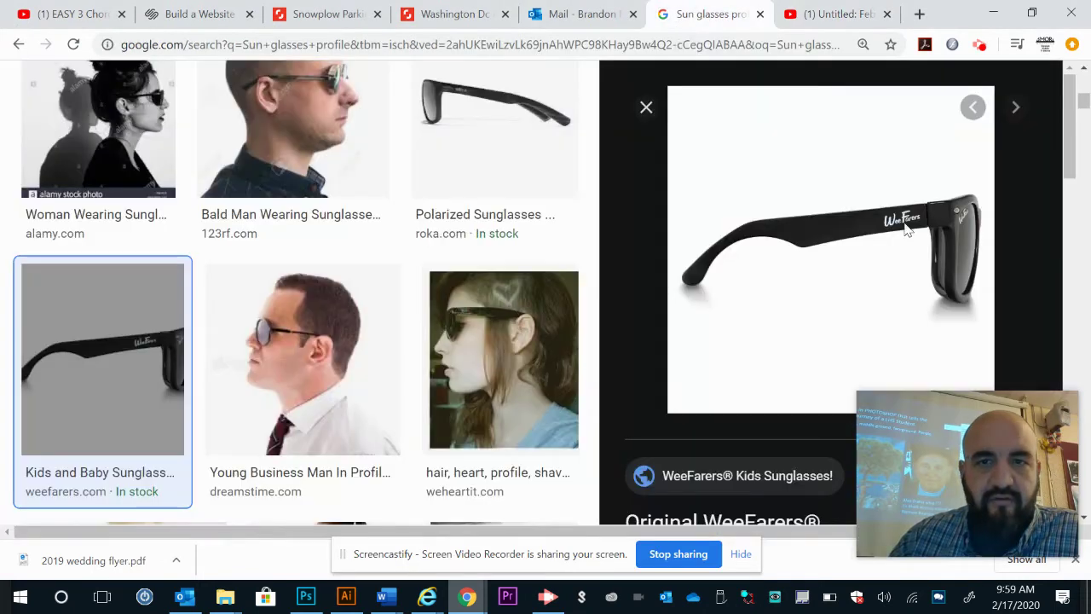
right_click(825, 223)
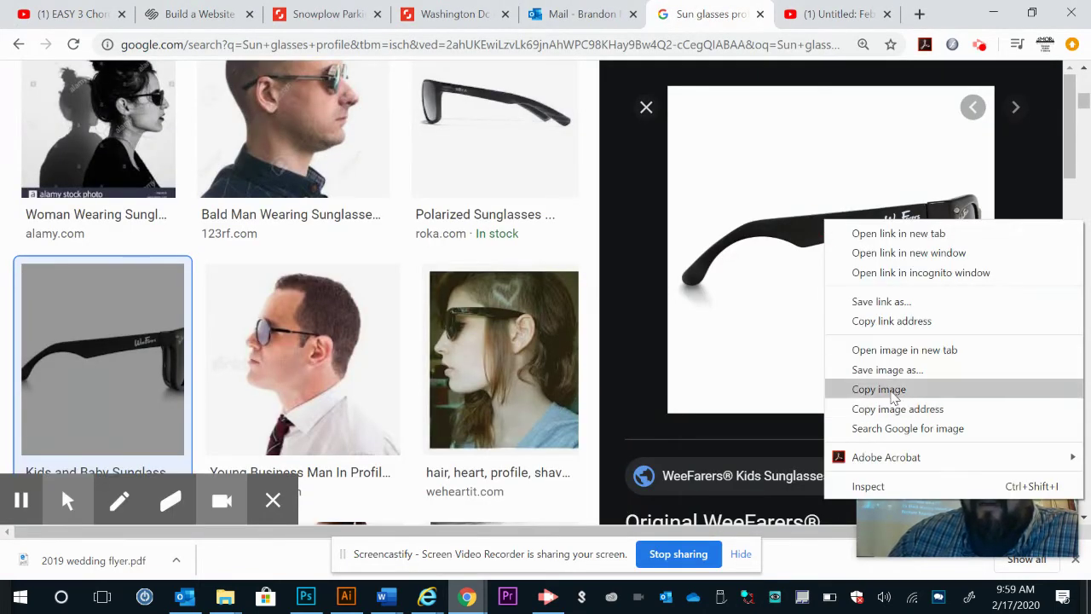
click(879, 389)
click(305, 597)
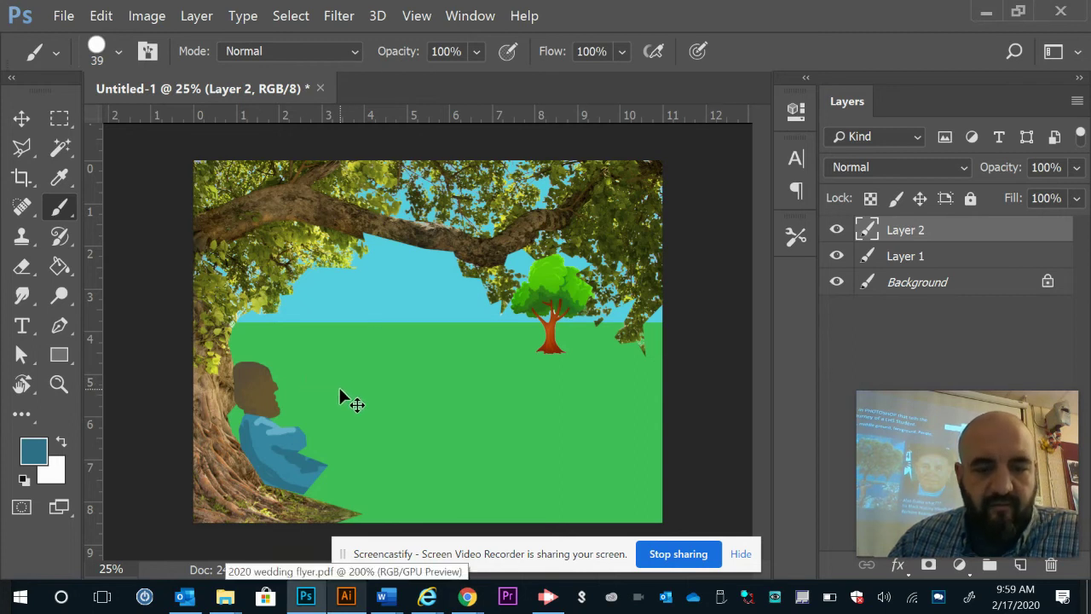
key(ctrl+v)
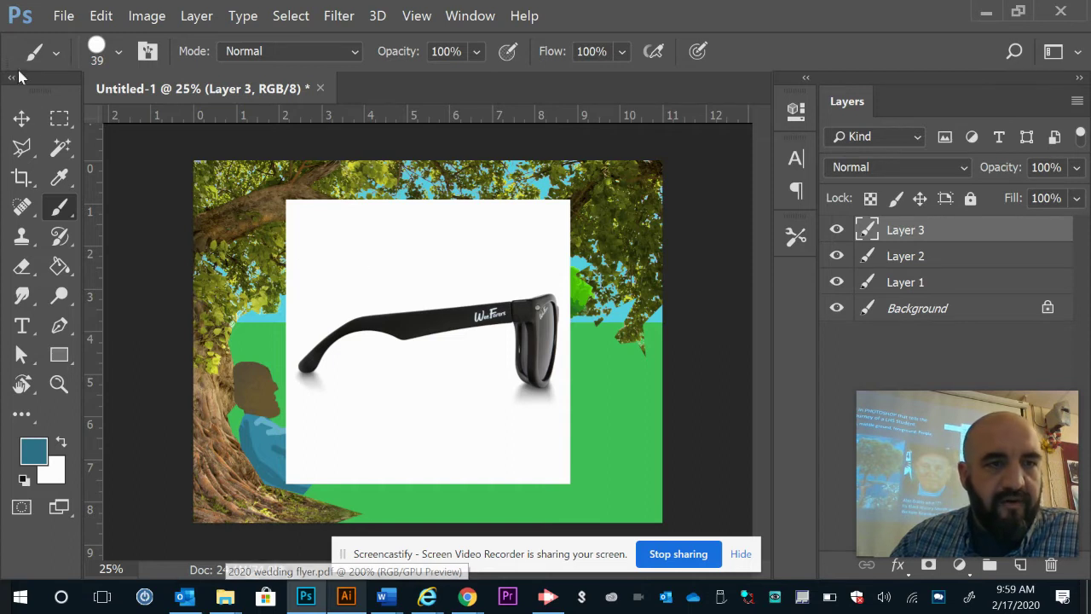
Delete the white background and shadows around the sunglasses using a contiguous Magic Wand selection extended with the Lasso tool
click(60, 147)
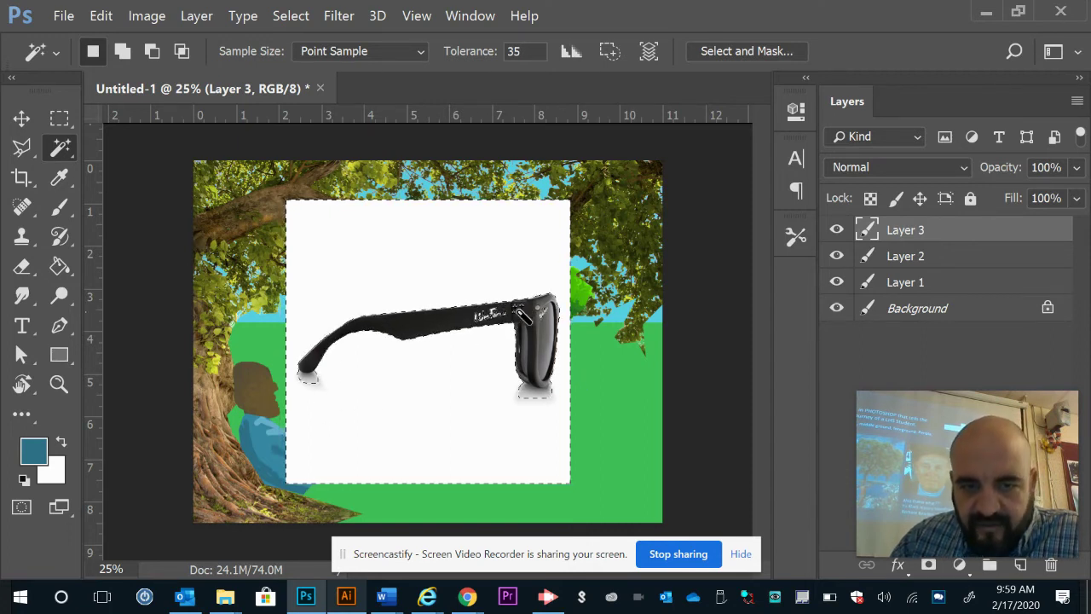
click(609, 51)
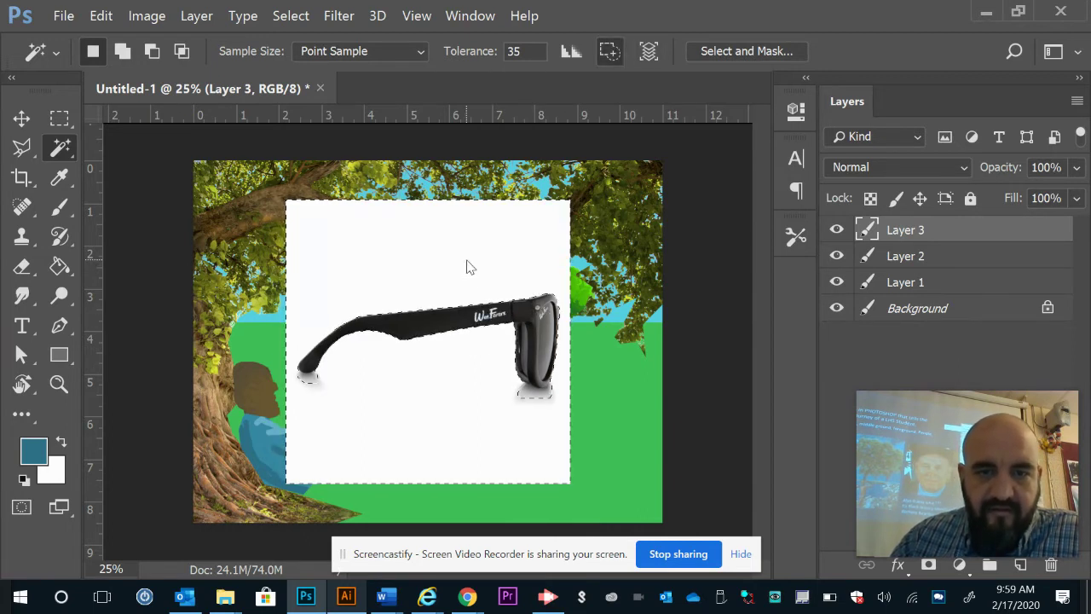
click(21, 147)
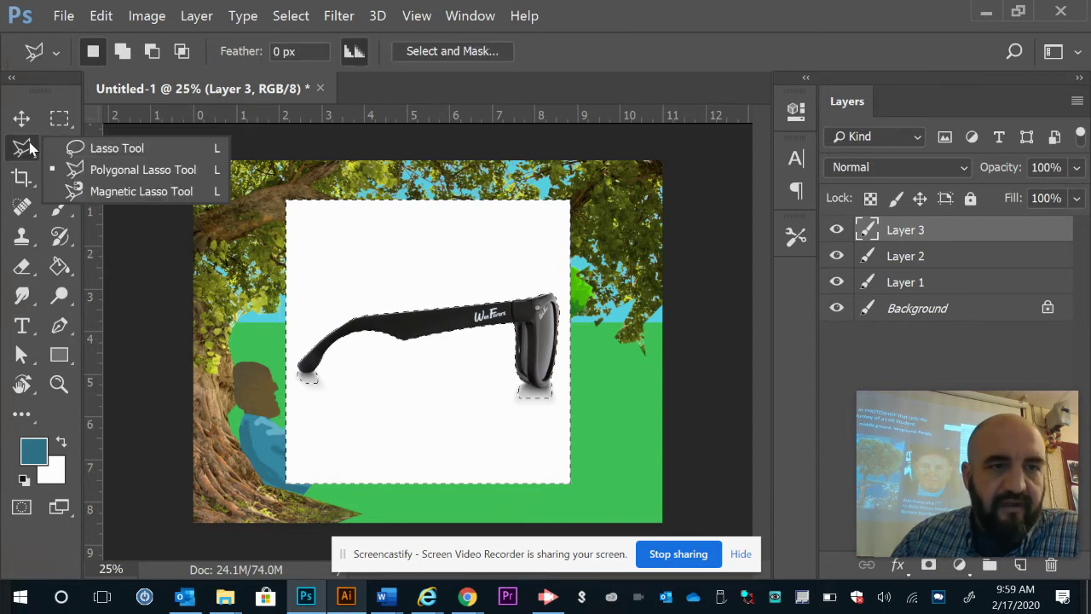
click(90, 151)
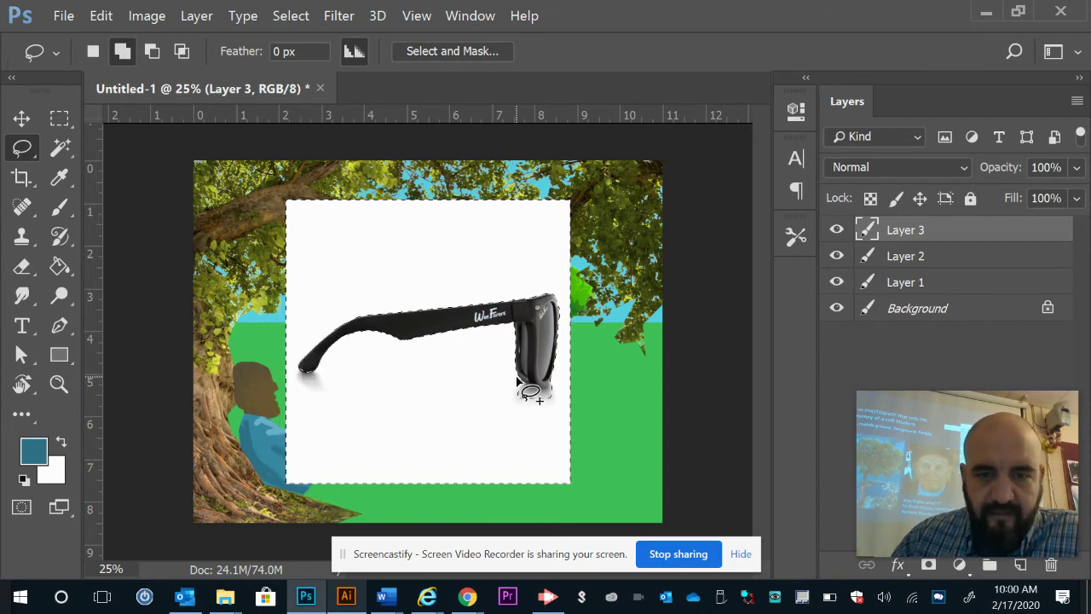
mouse_move(539, 404)
mouse_down()
mouse_move(565, 404)
mouse_move(495, 415)
mouse_move(521, 403)
mouse_up()
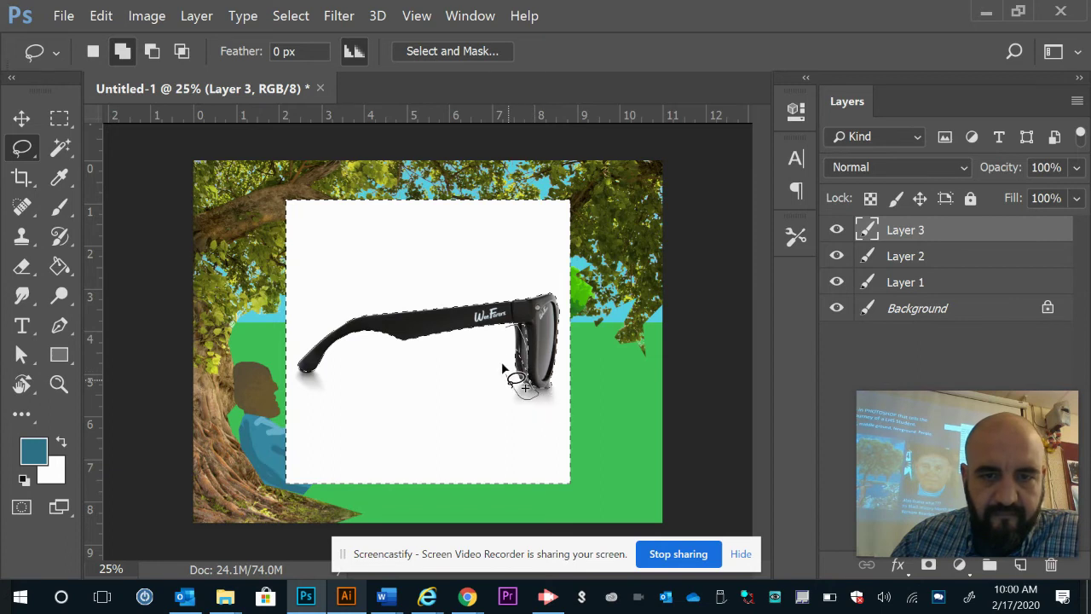
key(Delete)
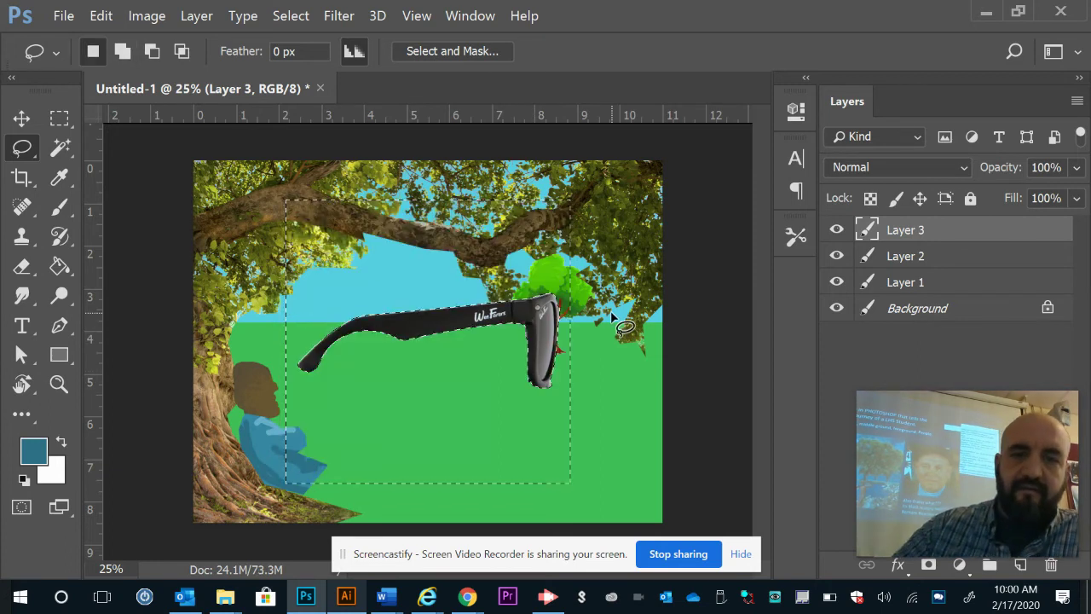
key(ctrl)
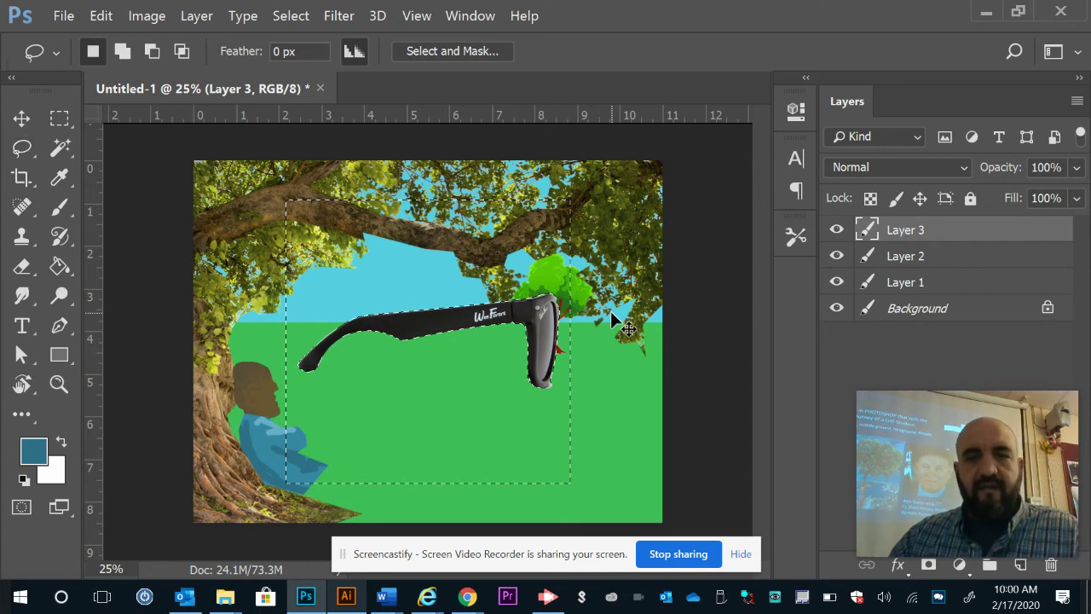
key(ctrl+t)
drag(571, 202, 315, 456)
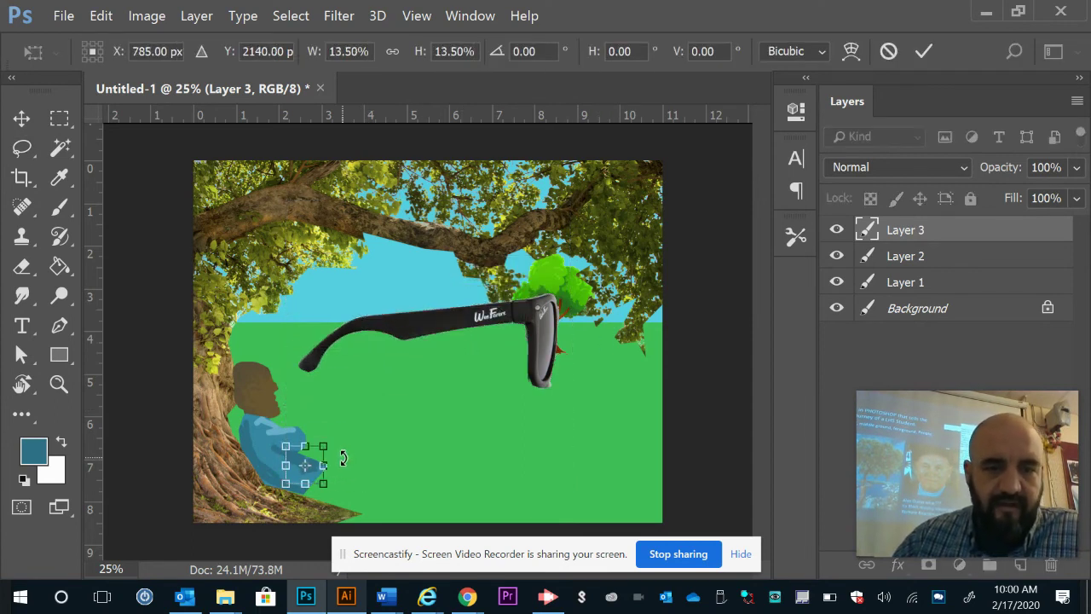
key(Return)
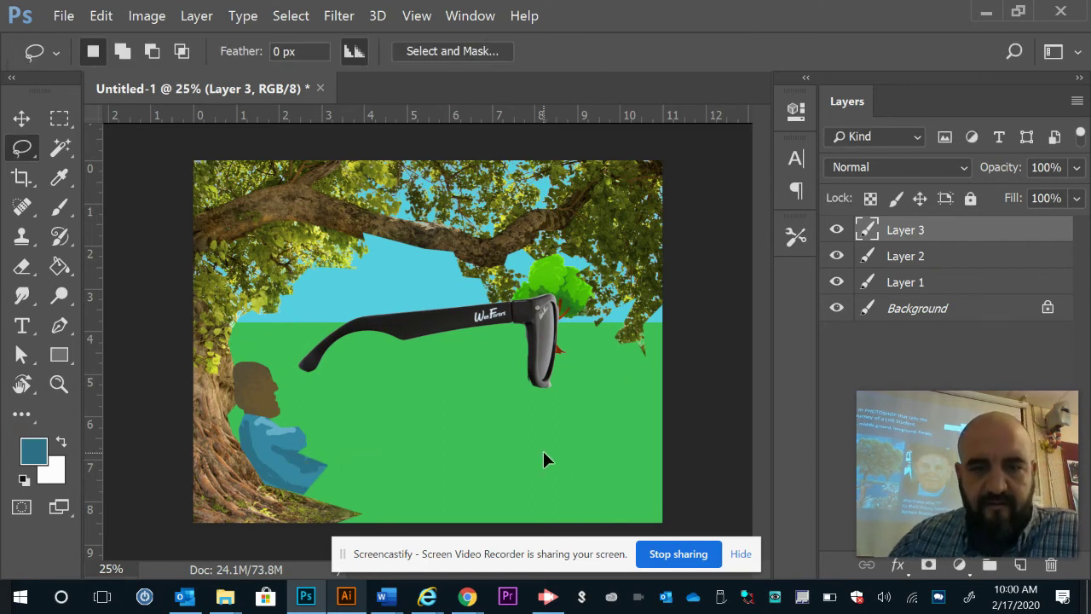
Scale the sunglasses down to about 11.7% and move them onto the seated figure's head
key(ctrl+t)
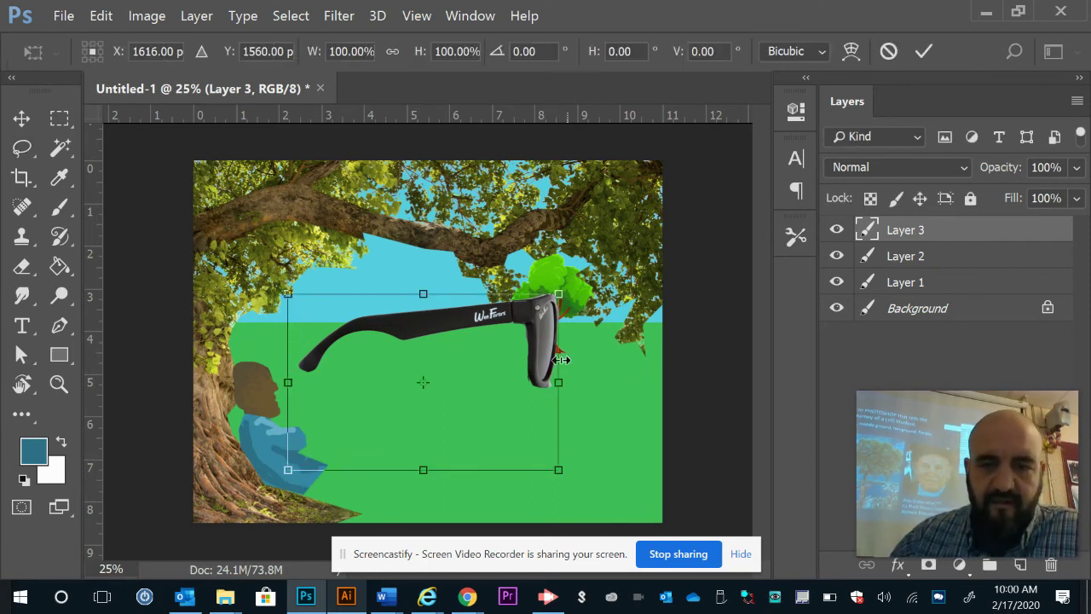
drag(560, 470, 347, 333)
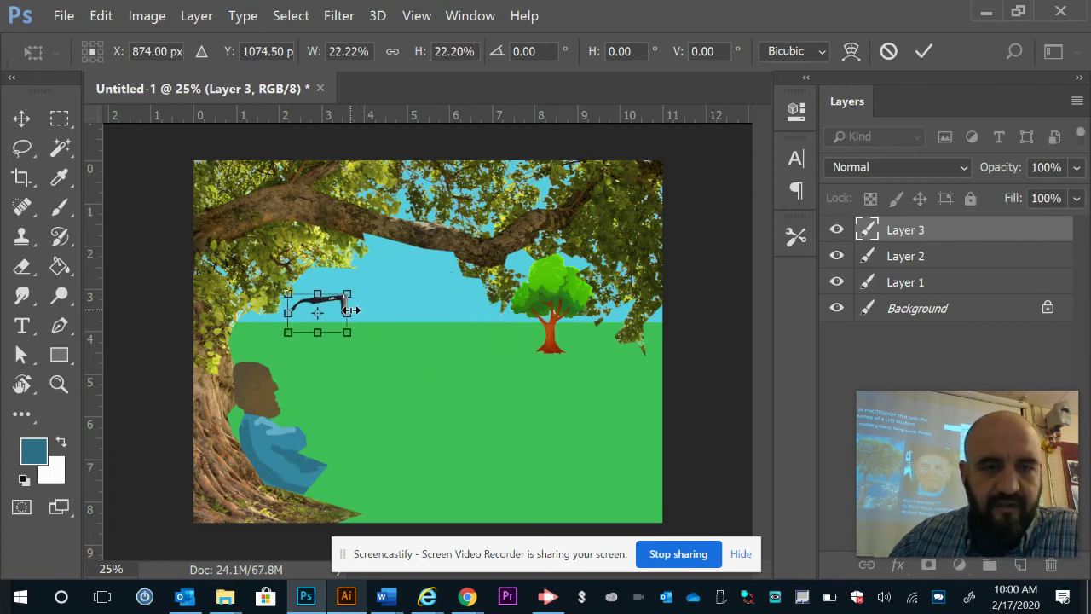
drag(347, 294, 322, 316)
key(l)
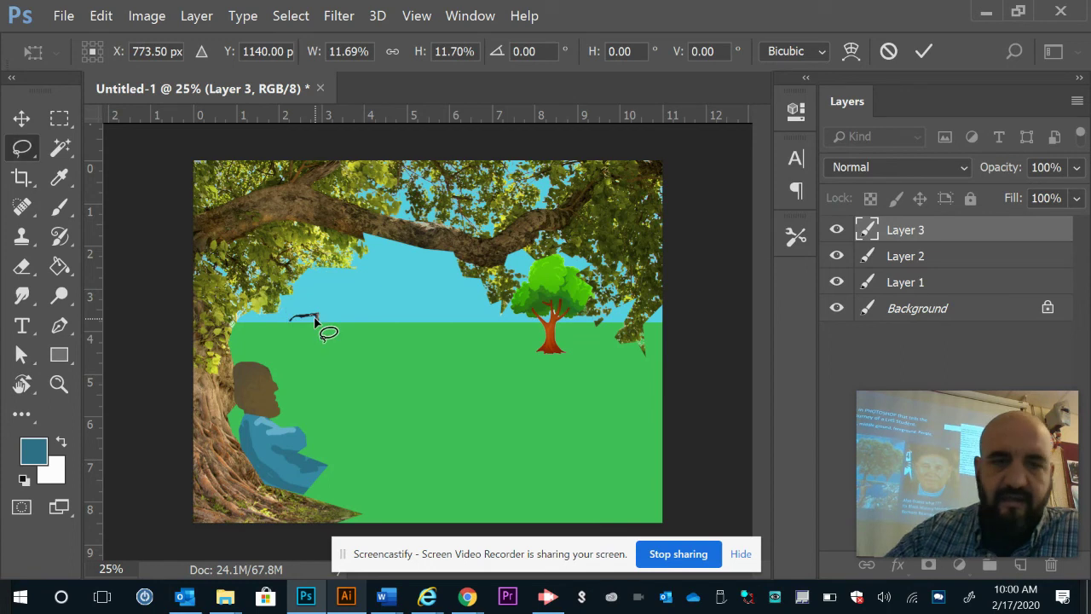
click(11, 120)
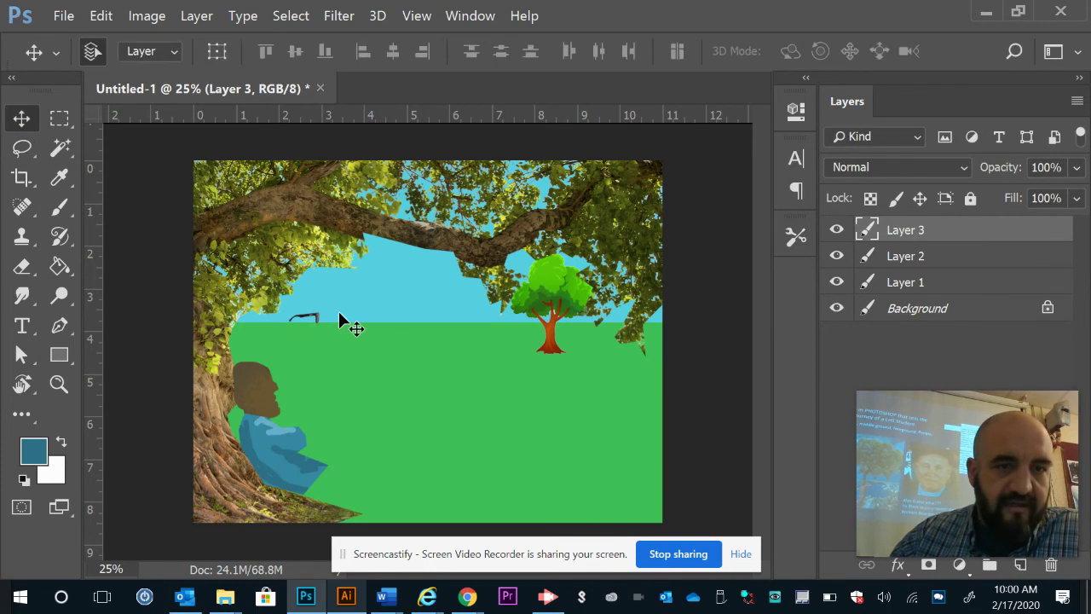
drag(304, 314, 259, 378)
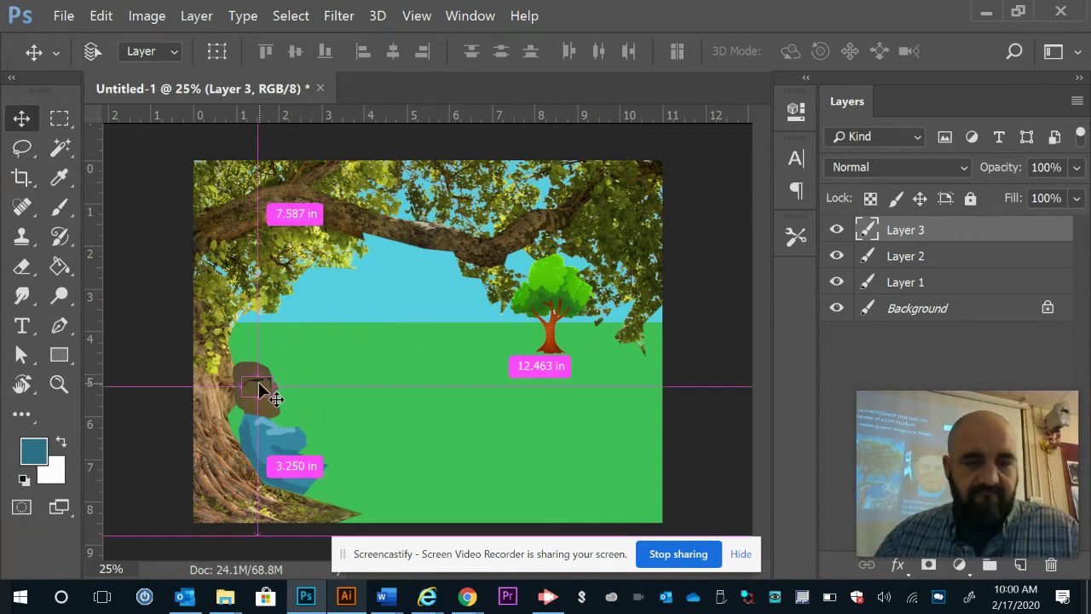
Enlarge the sunglasses to about 136% and position them across the figure's eye and nose
key(ctrl+t)
drag(287, 368, 283, 365)
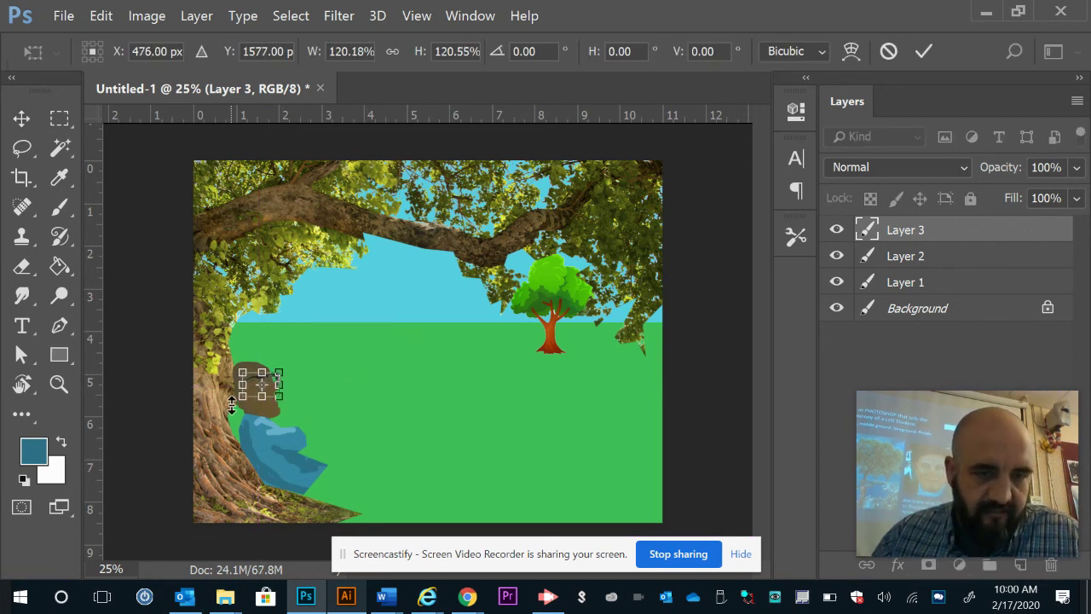
drag(232, 407, 226, 411)
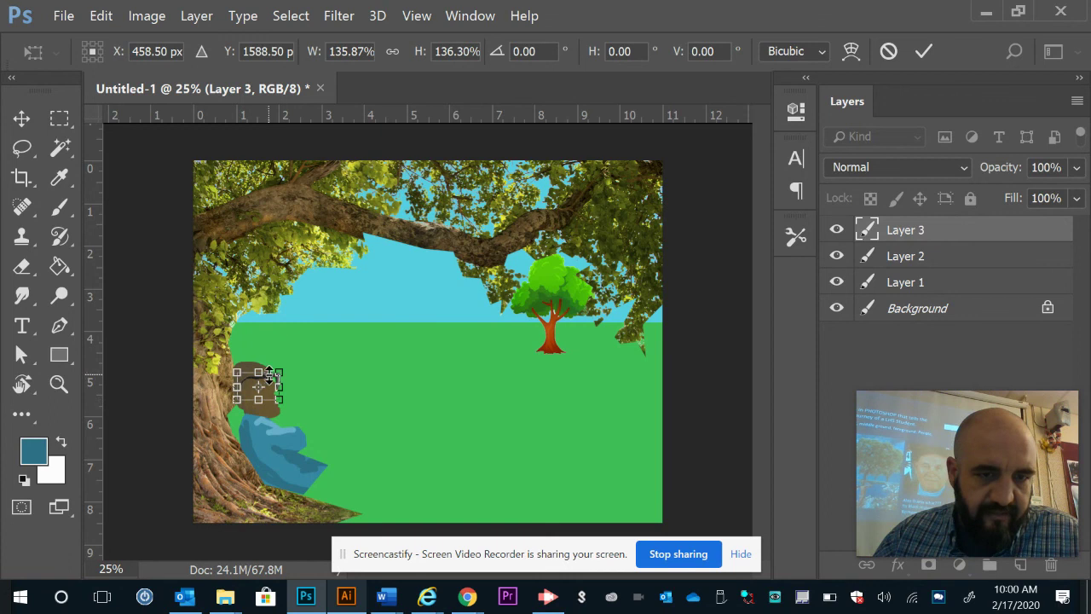
key(Return)
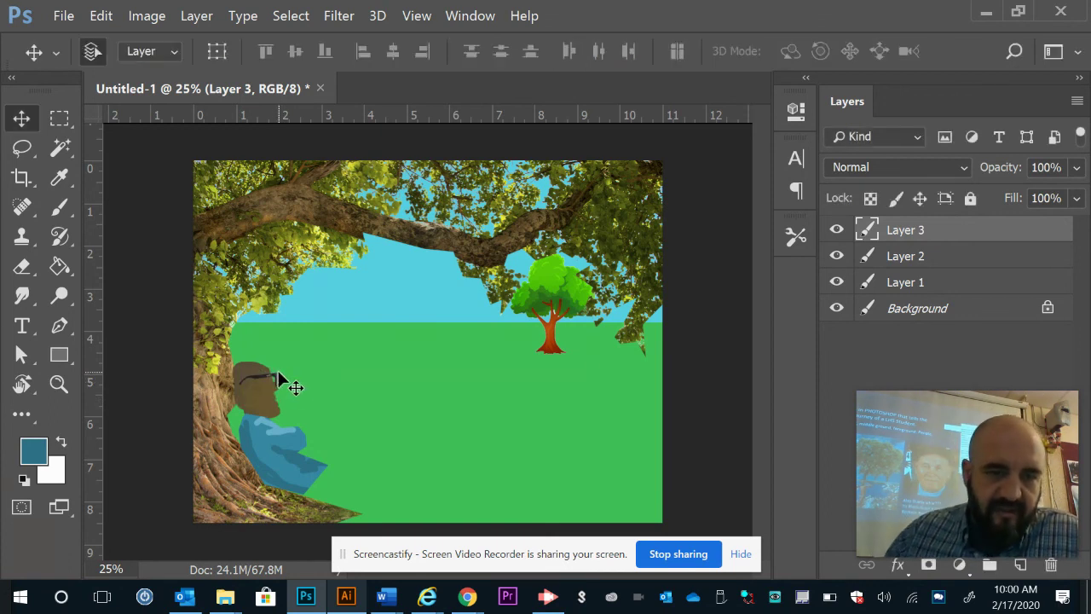
drag(266, 374, 261, 378)
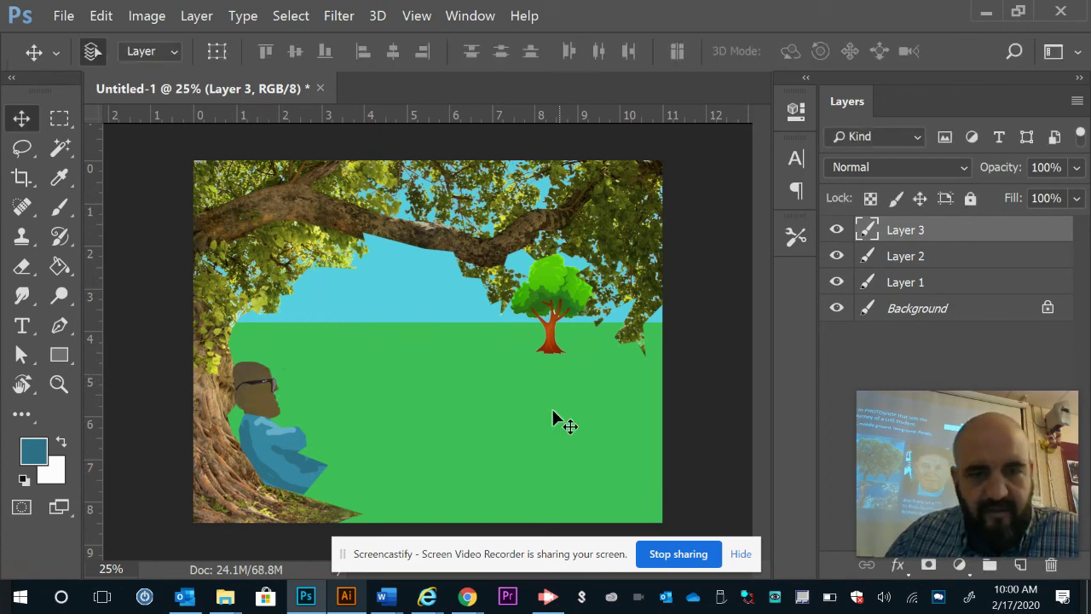